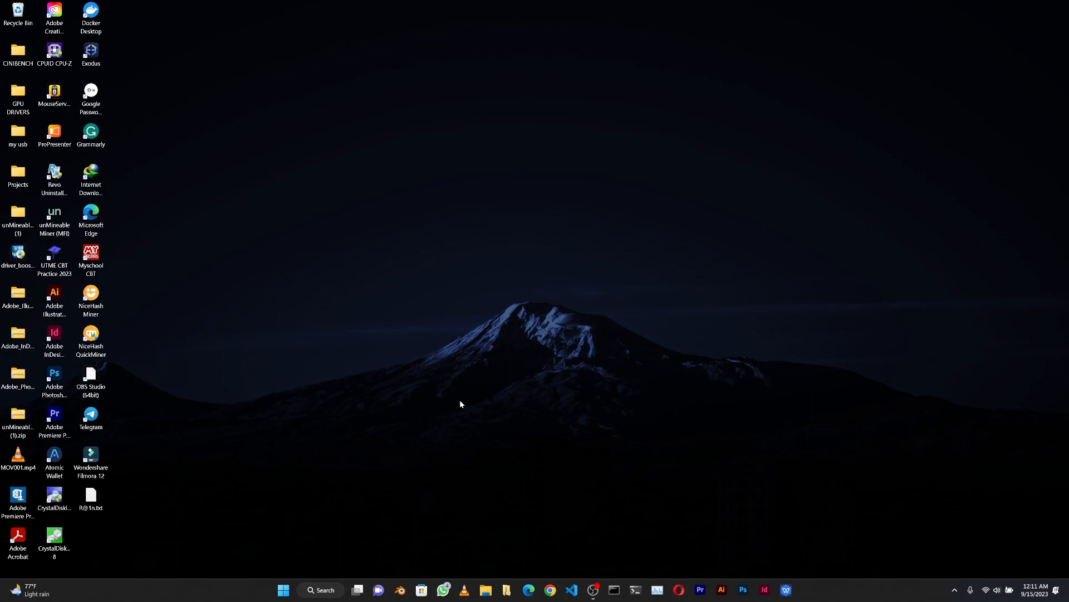
Switch to Chrome, search Google for obs studio, and open the official OBS Studio website
click(552, 589)
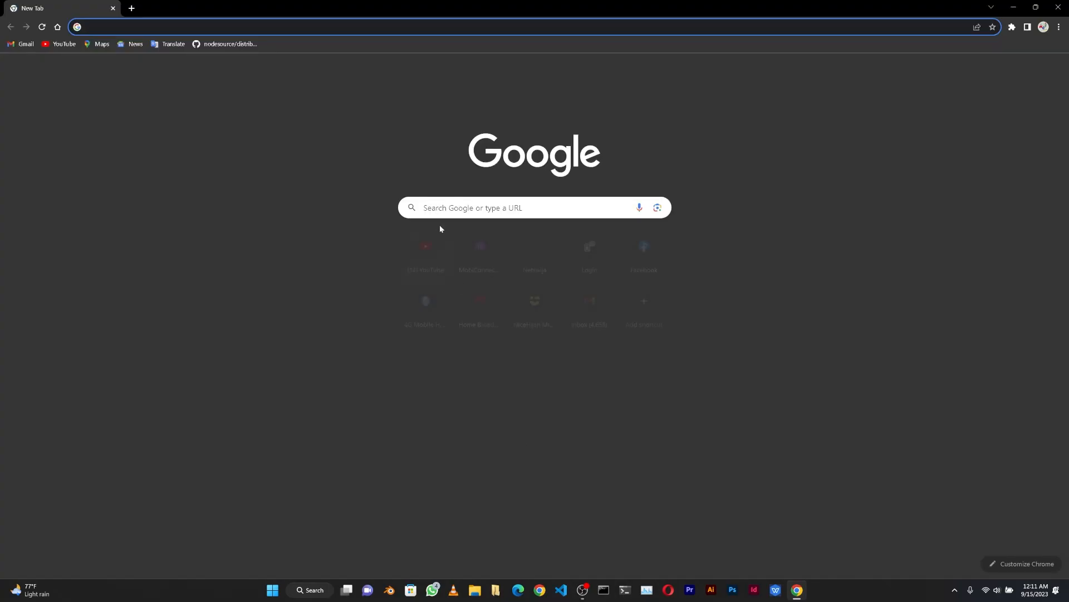
click(483, 206)
text(obs)
key(Down)
key(Return)
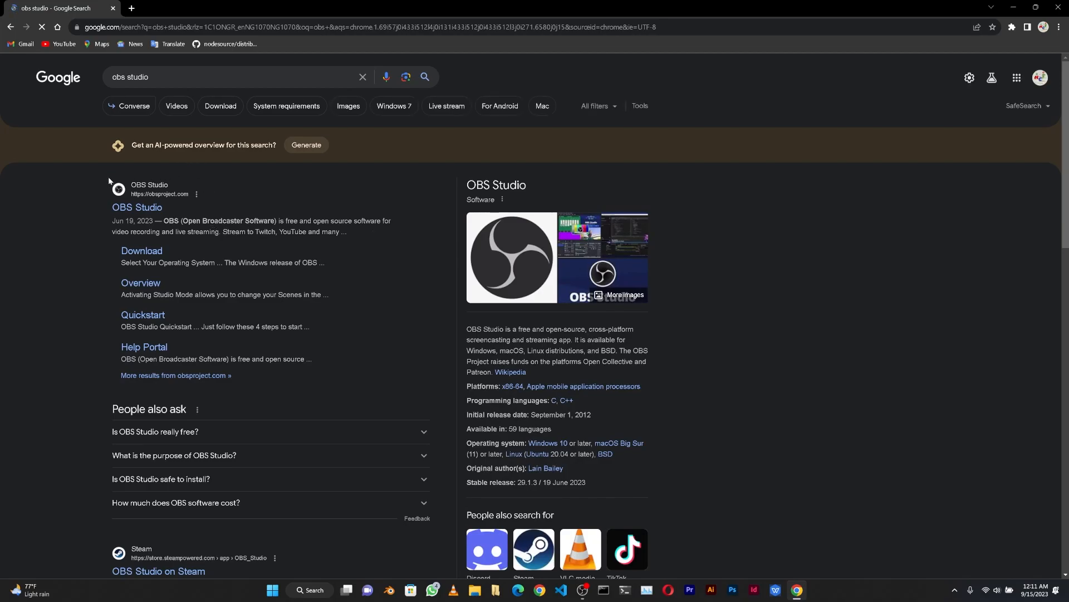
click(142, 208)
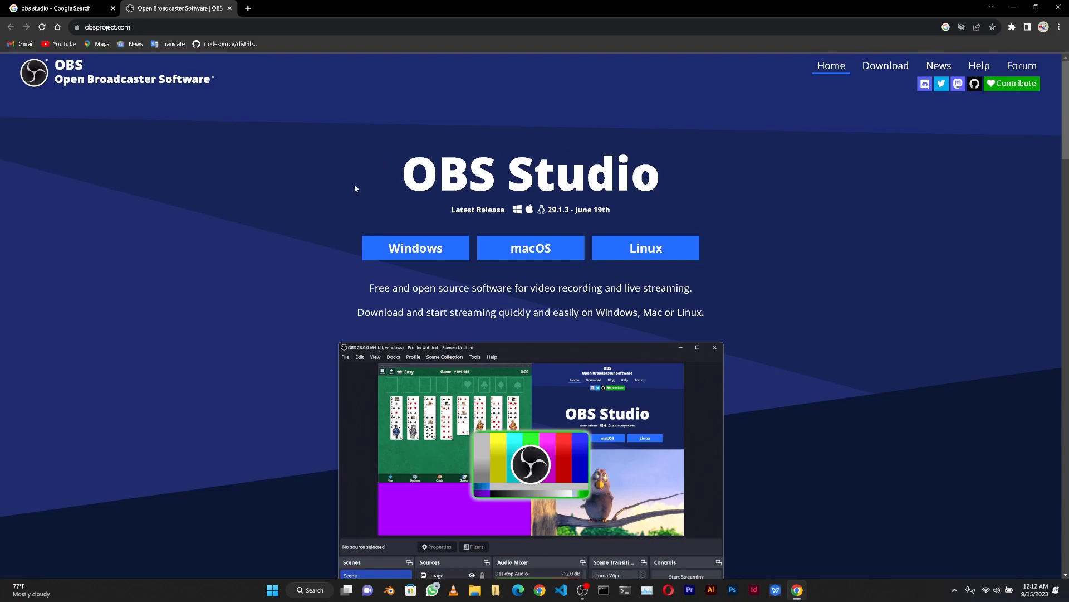
Request the Windows installer from the OBS website and cancel the file download
click(403, 250)
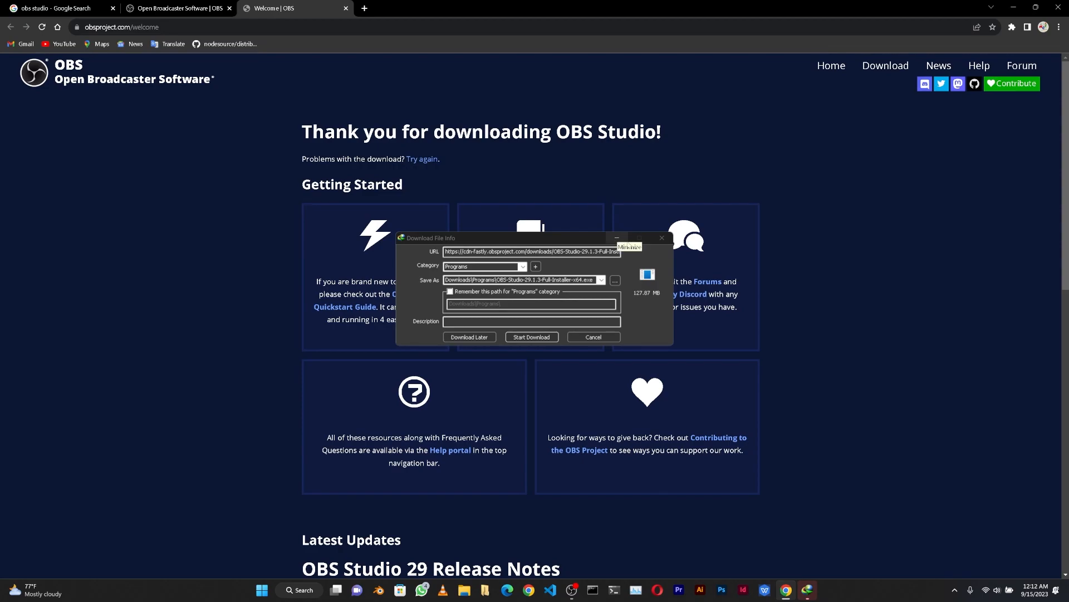
click(662, 238)
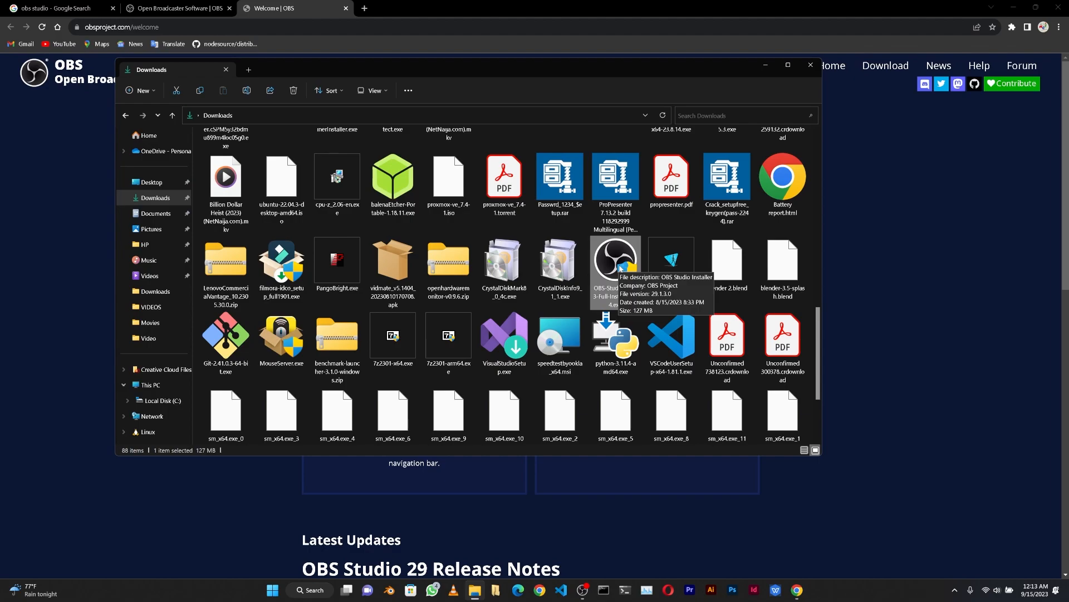
Try to run the OBS Studio 29.1.3 installer from the Downloads folder, cancel the setup, and minimize the folder window
double_click(622, 267)
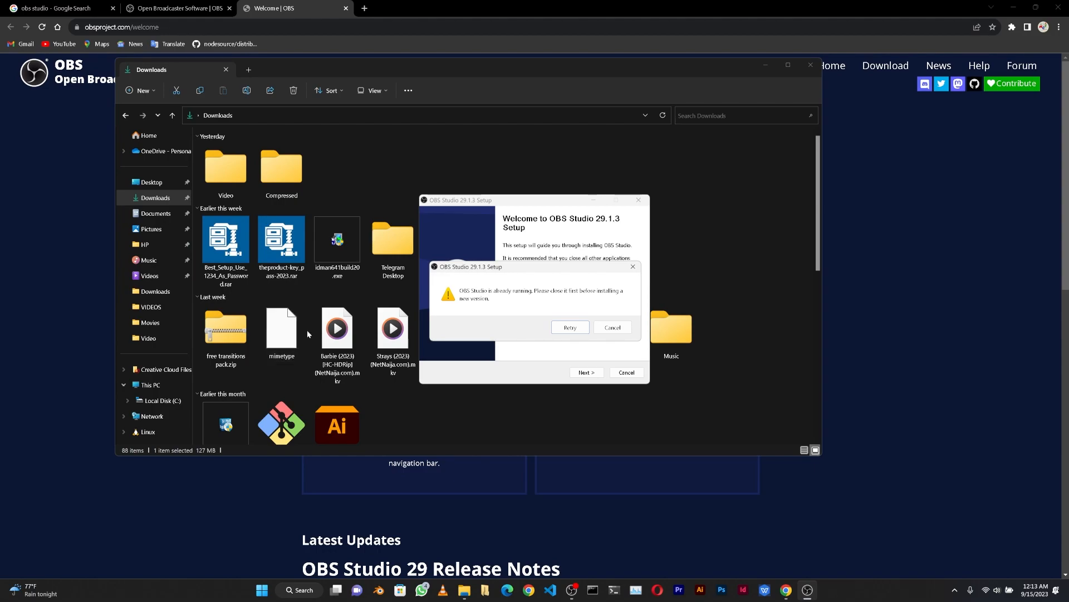
click(612, 327)
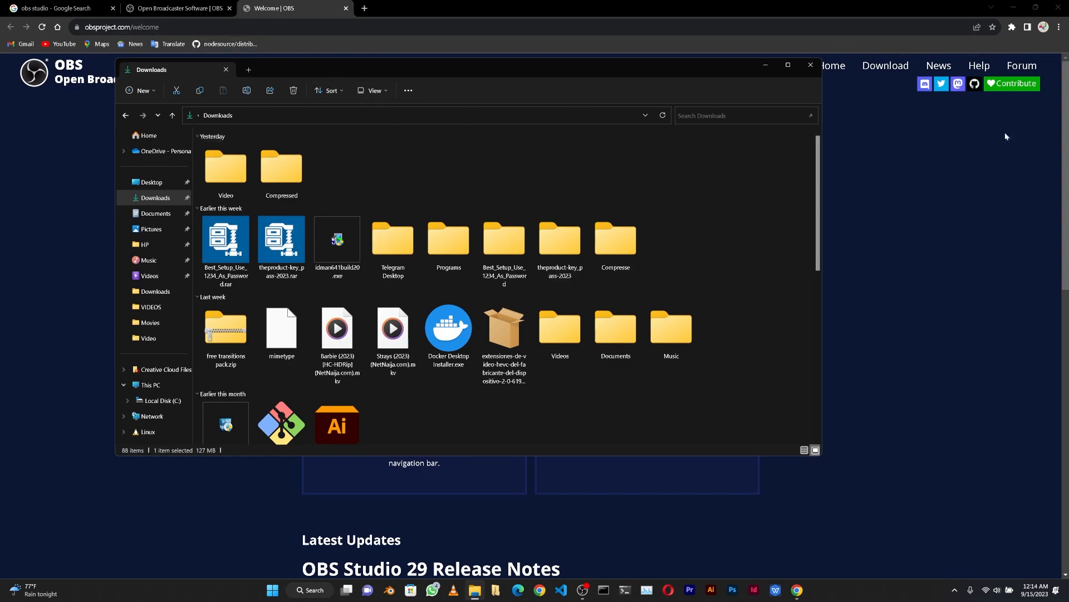
click(764, 67)
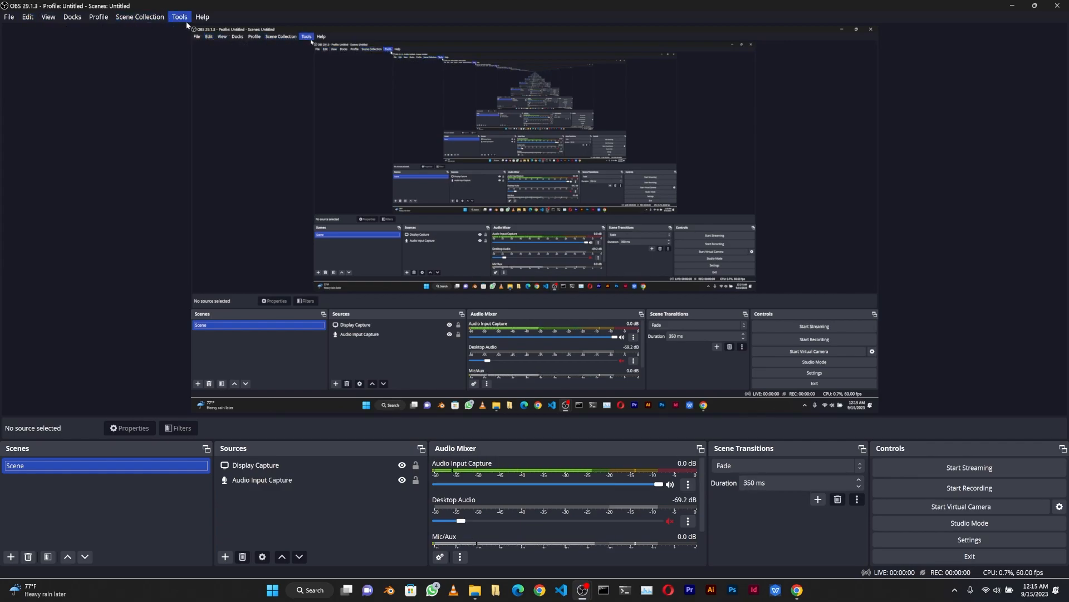
click(99, 17)
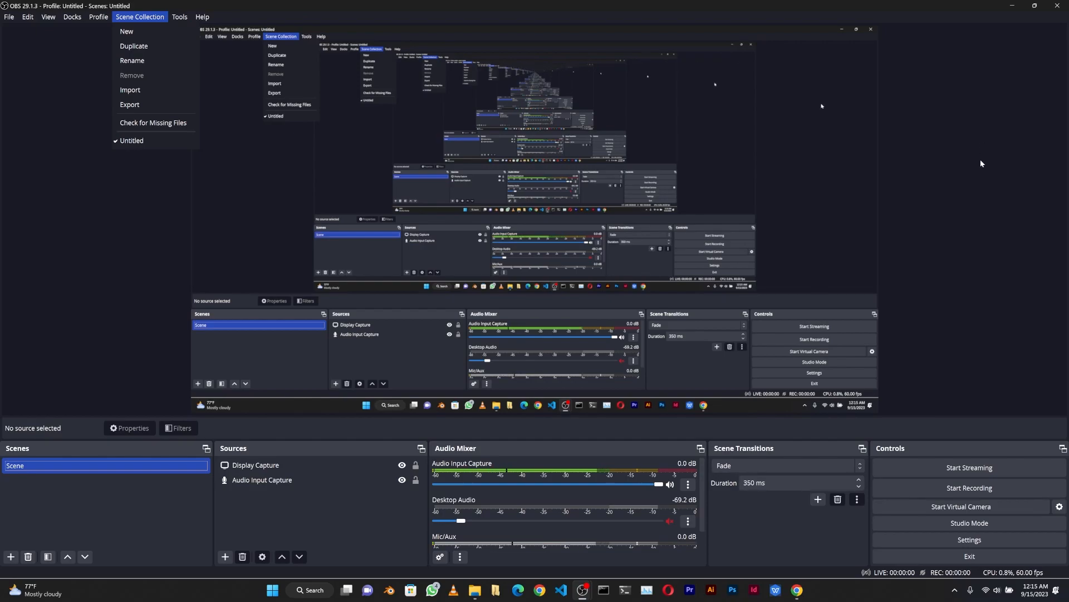
click(170, 103)
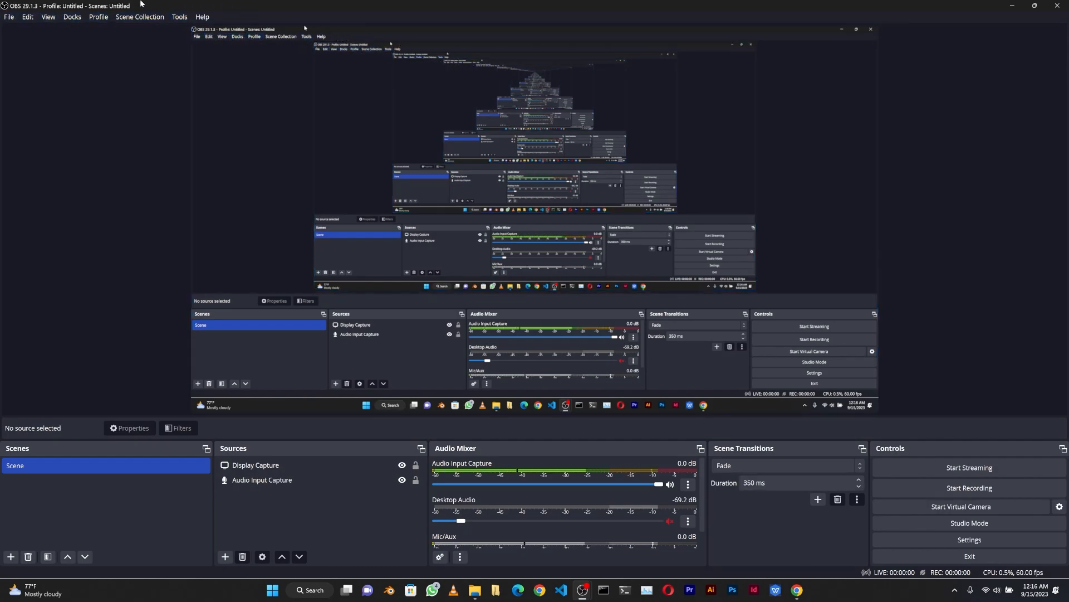
Show the folder where OBS Studio saves its recordings
click(9, 17)
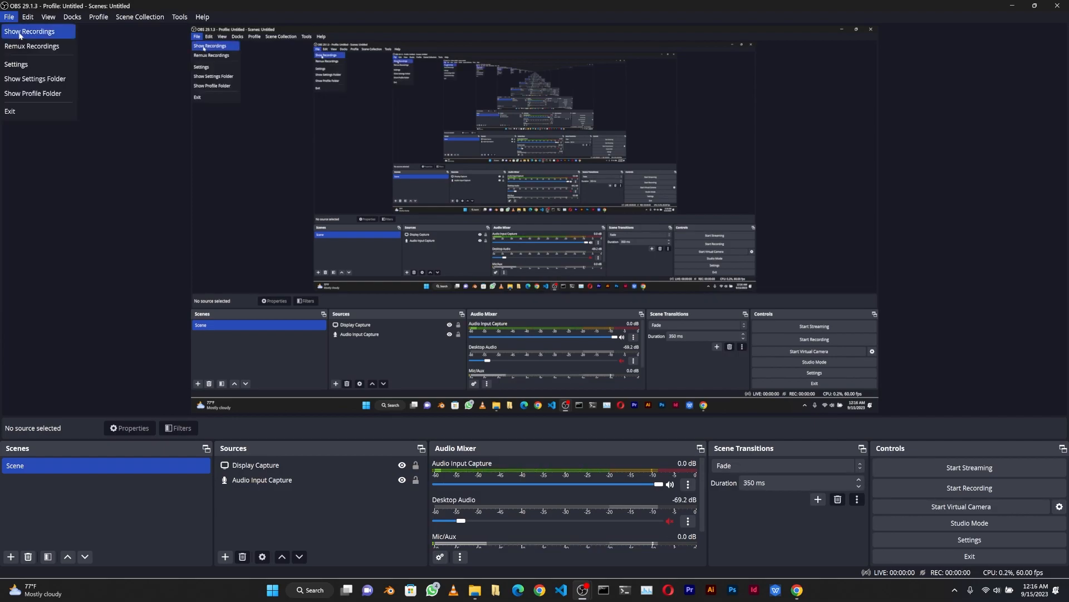
click(20, 29)
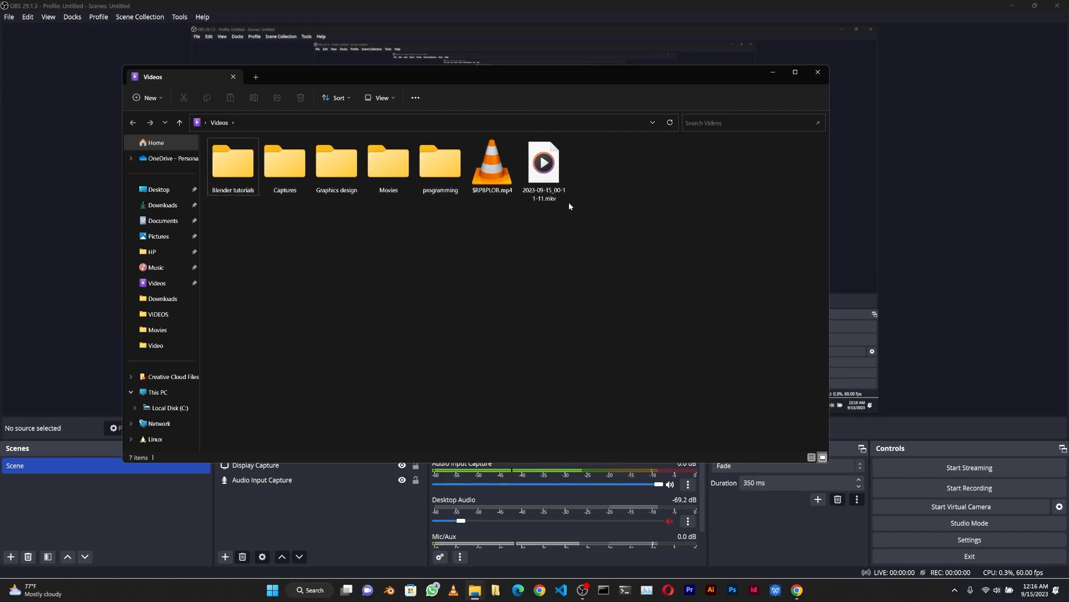
Remux the recording 2023-09-15_00-11-11.mkv from the Videos folder to MP4
click(9, 17)
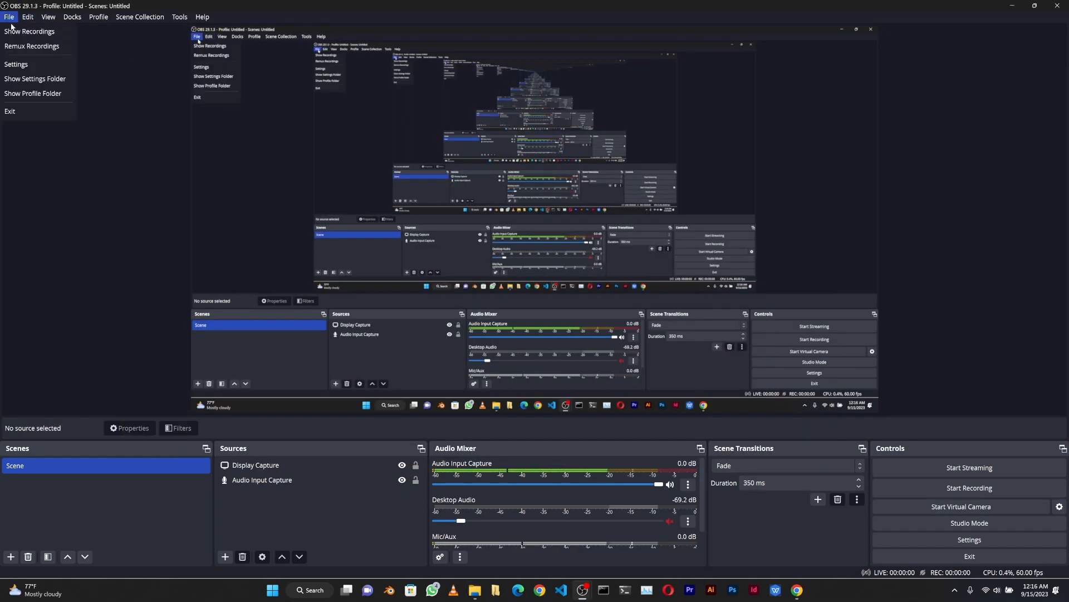
click(29, 47)
click(15, 48)
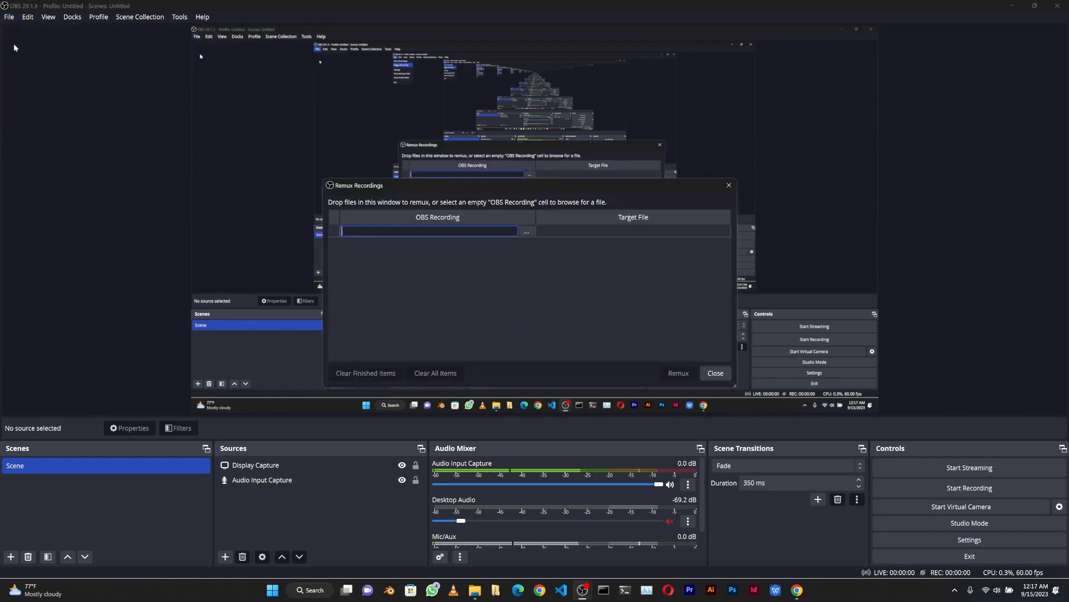
click(529, 229)
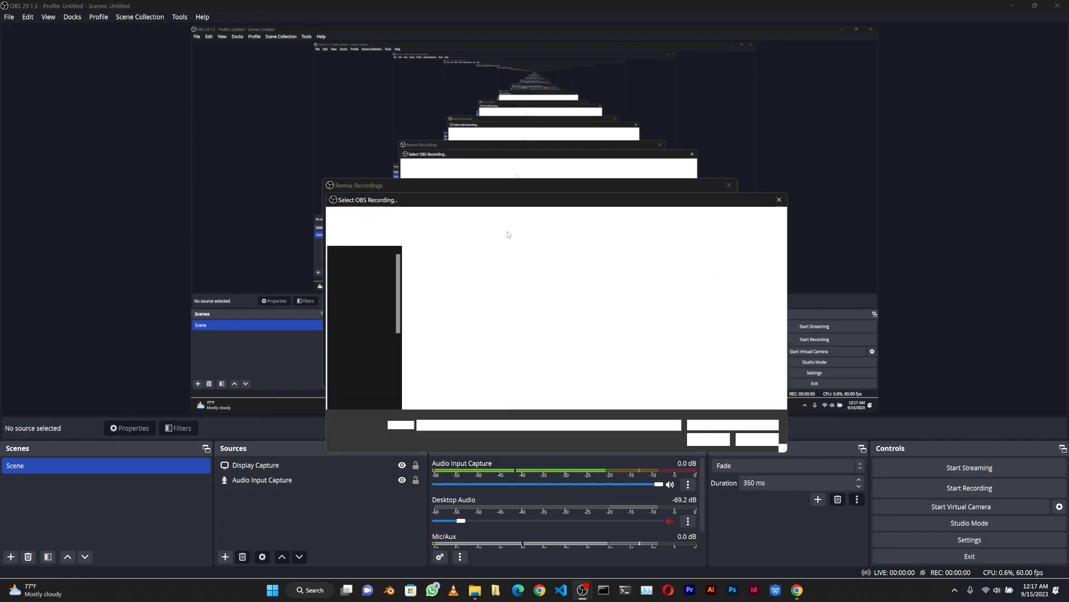
click(745, 284)
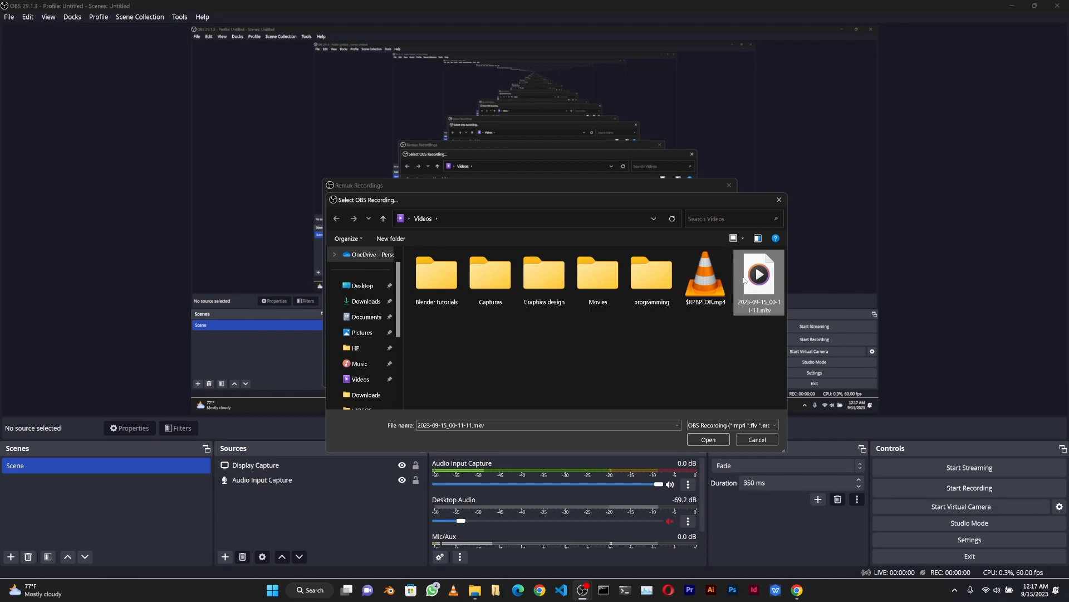
click(708, 440)
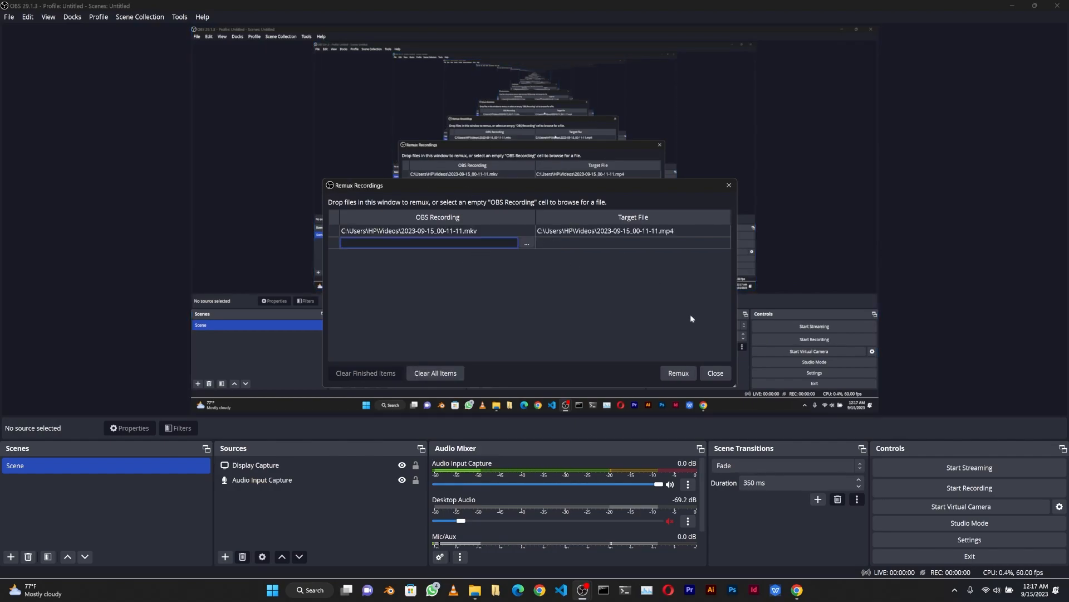
click(683, 373)
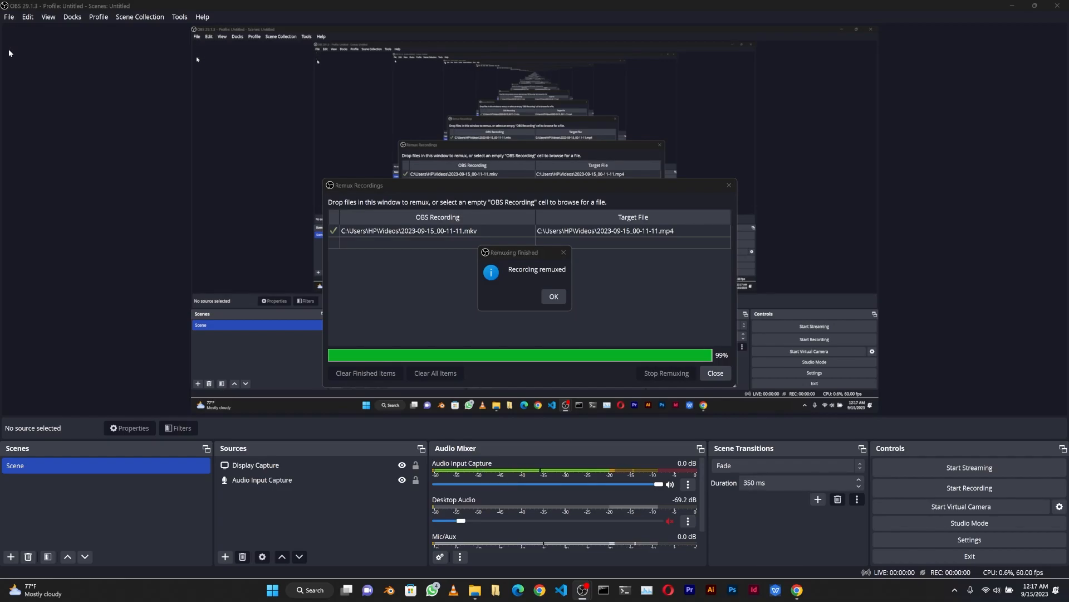
key(Return)
Examine the file, editing, transform, view and profile commands, and close the Remux Recordings dialog
click(9, 17)
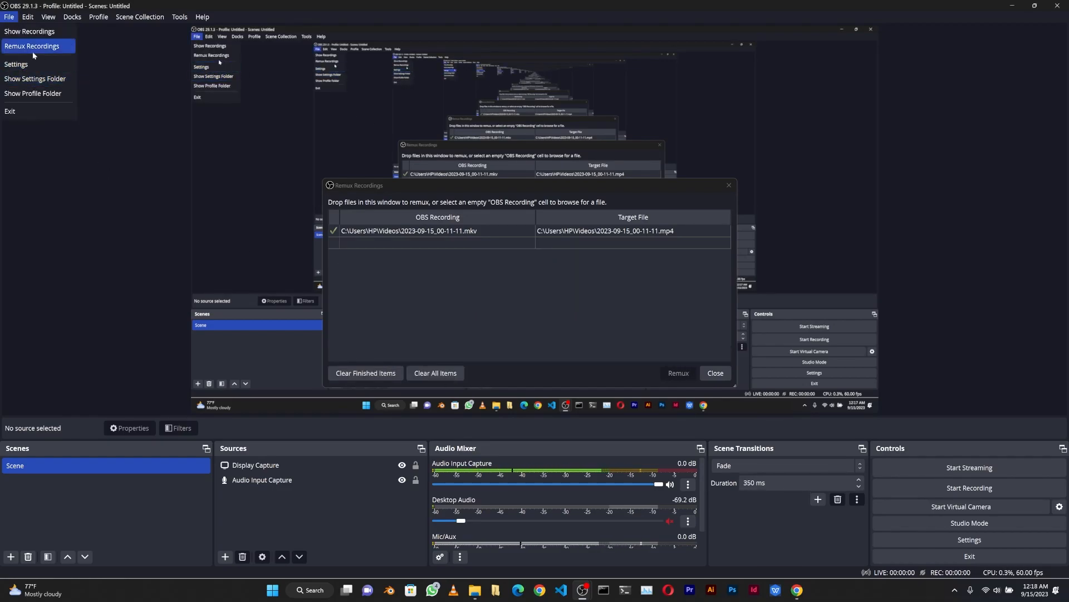
click(27, 17)
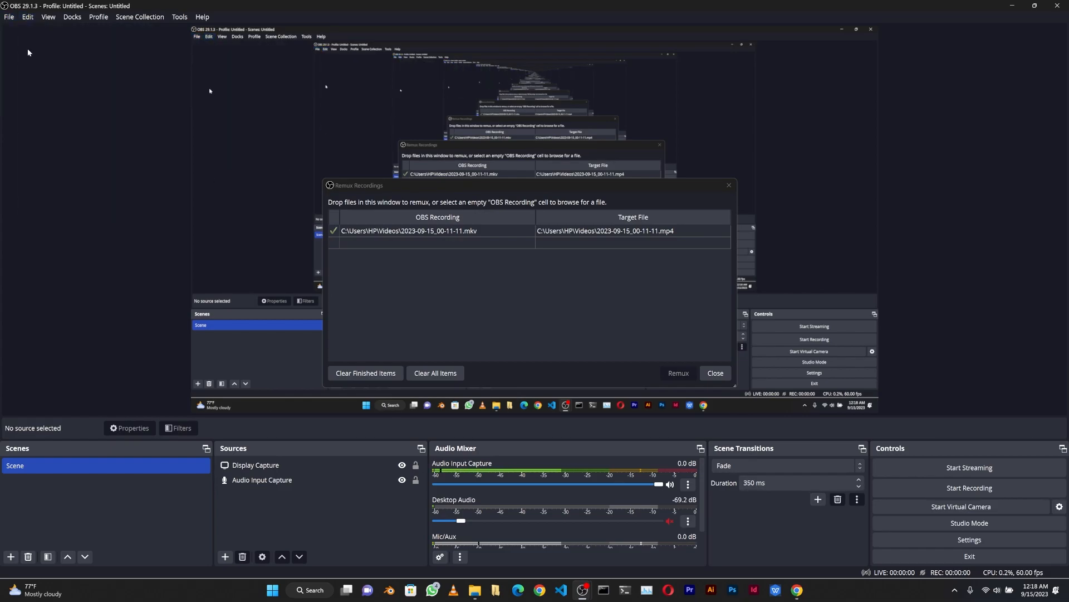
click(6, 18)
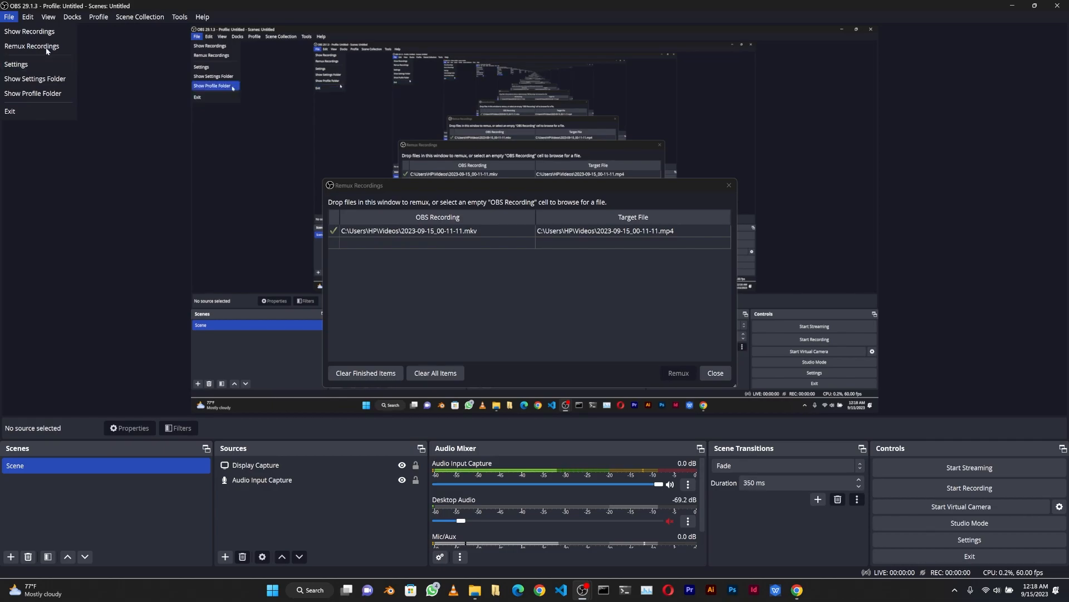
mouse_move(25, 18)
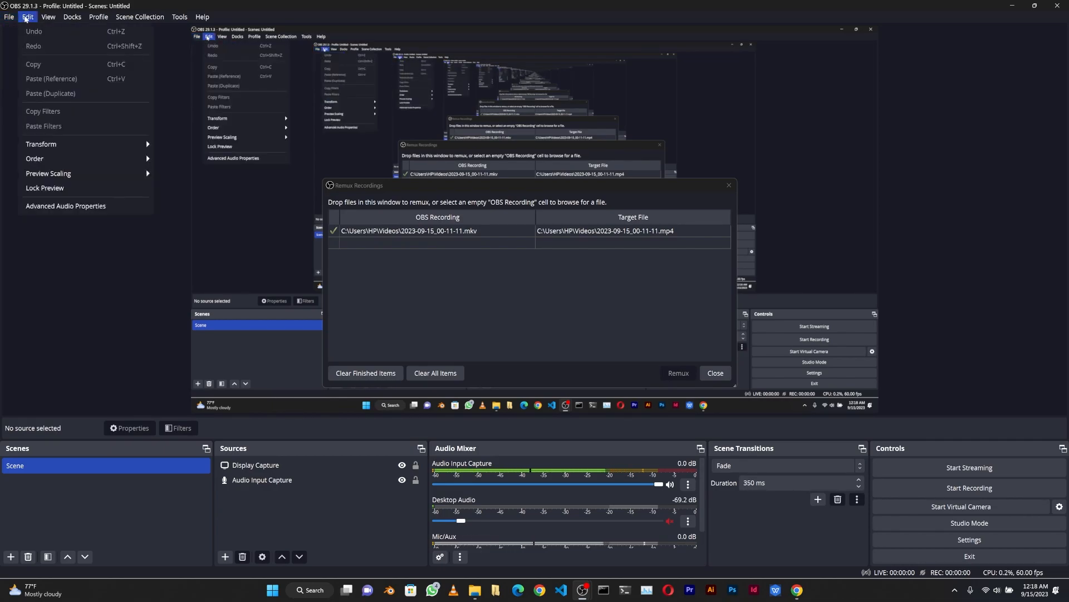
click(26, 18)
click(26, 18)
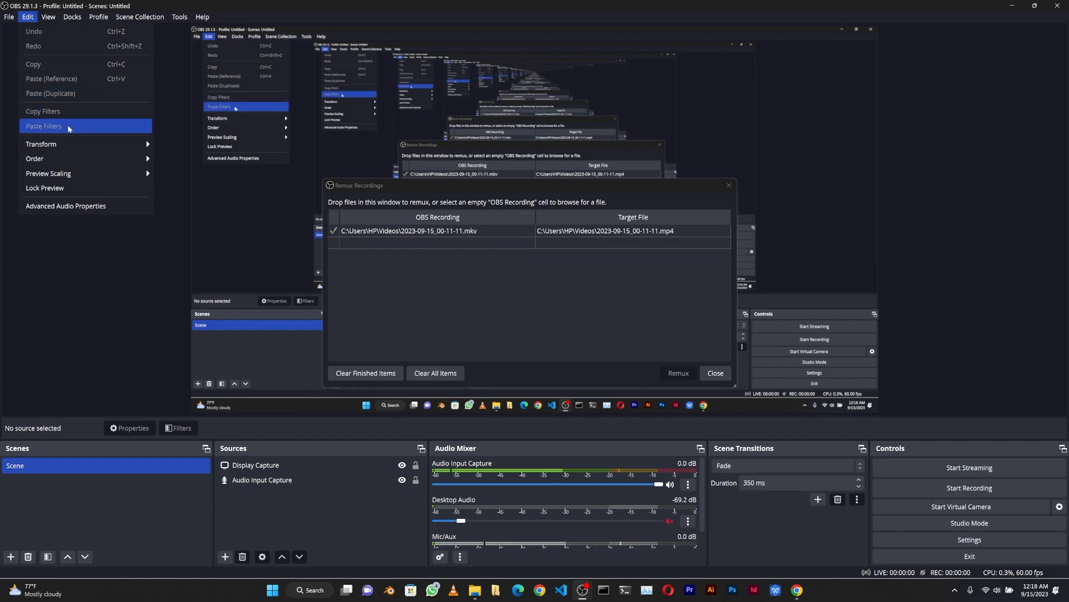
mouse_move(67, 146)
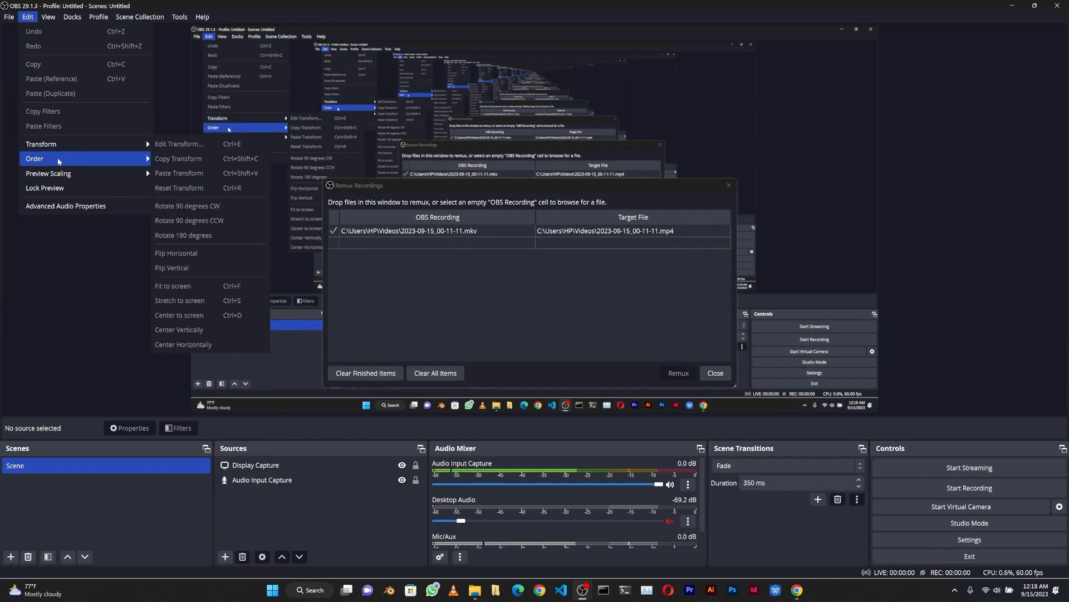
mouse_move(72, 178)
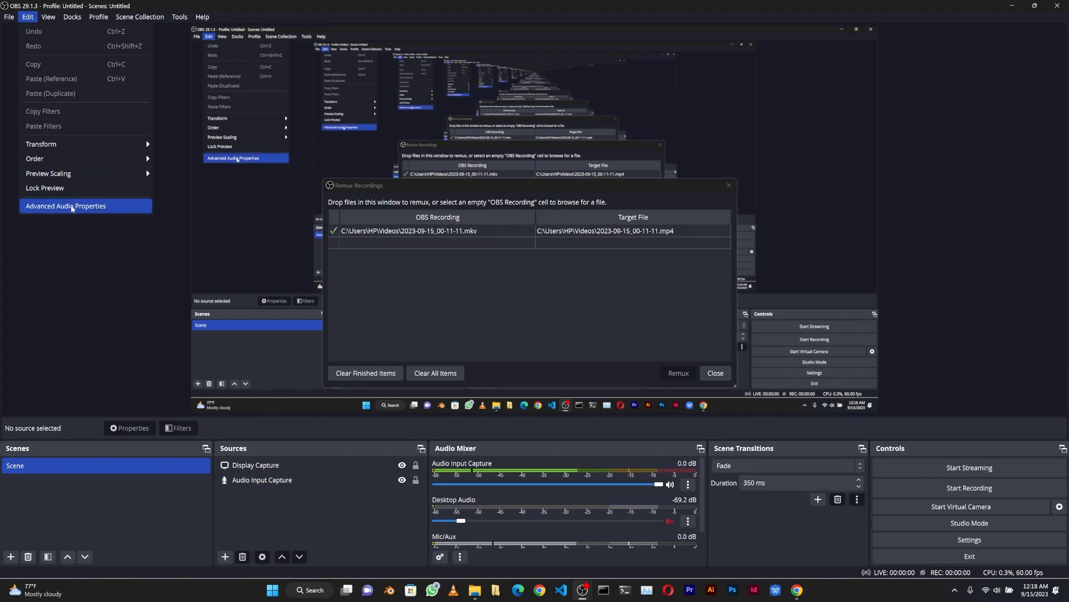
mouse_move(47, 22)
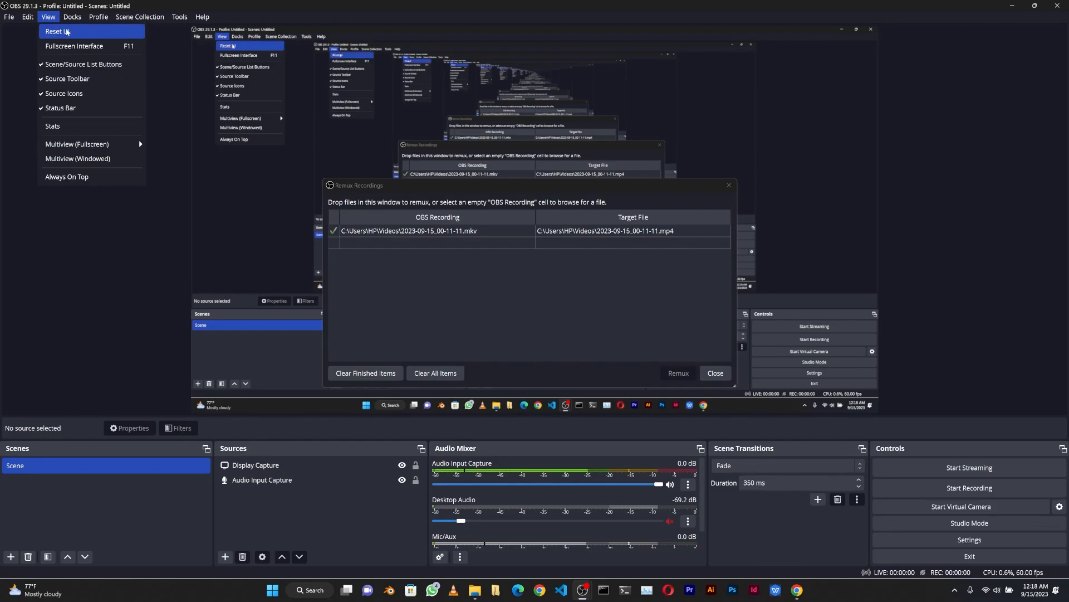
mouse_move(98, 17)
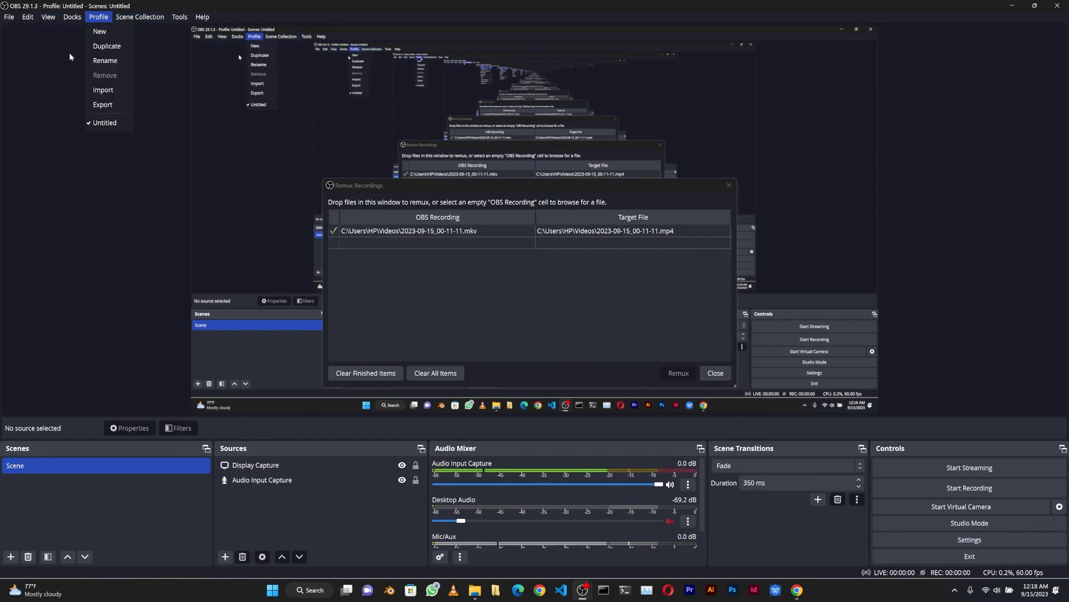
key(Left)
key(Left)
key(Left)
key(Left)
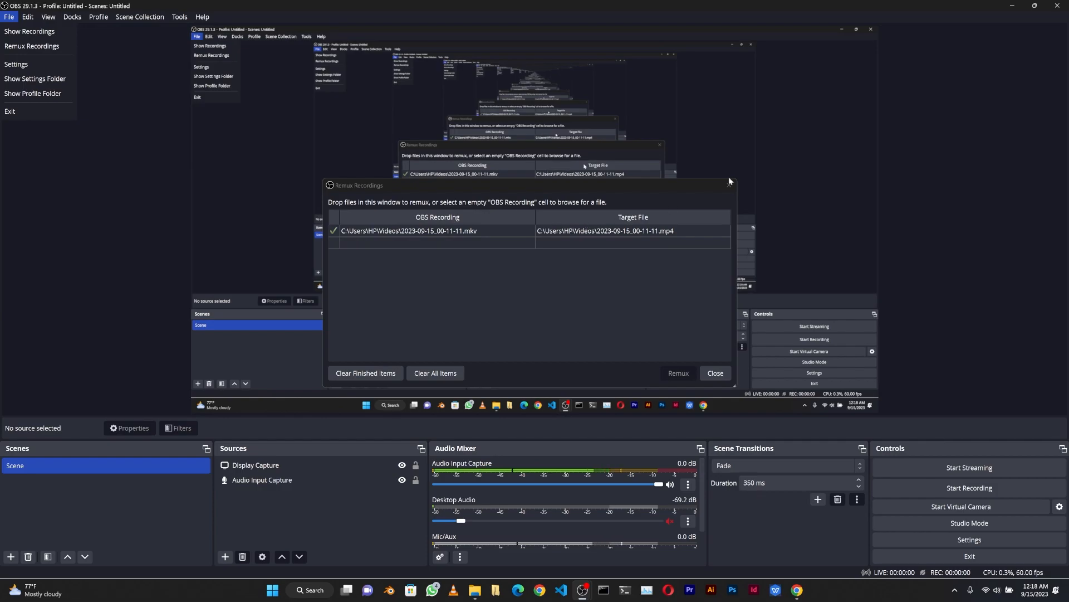
key(Escape)
key(Escape)
Review the commands for docks, profiles, help and scene collections without changing anything
click(72, 17)
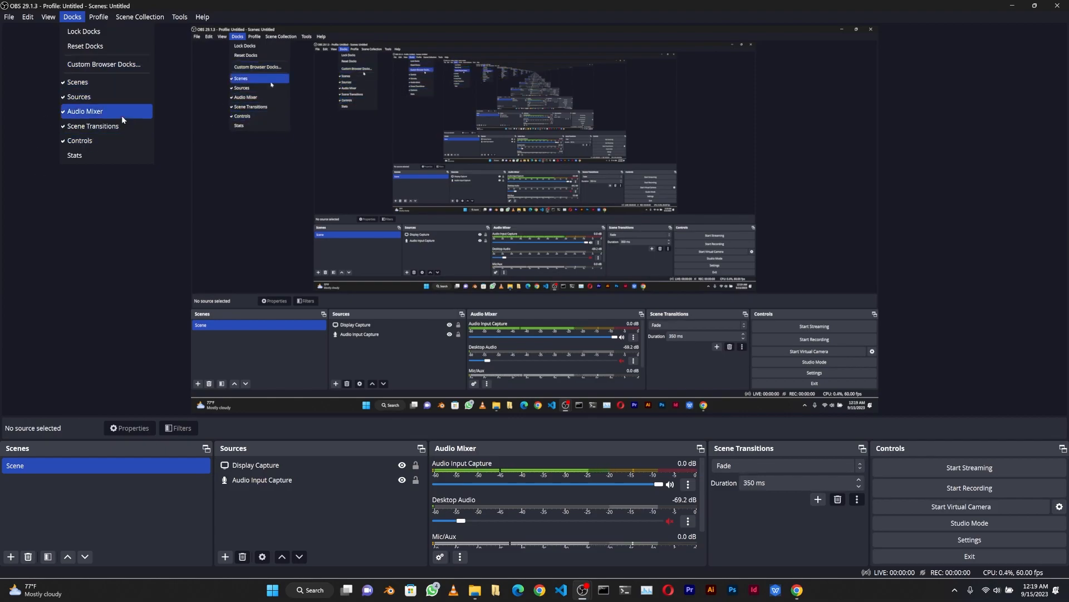
click(95, 170)
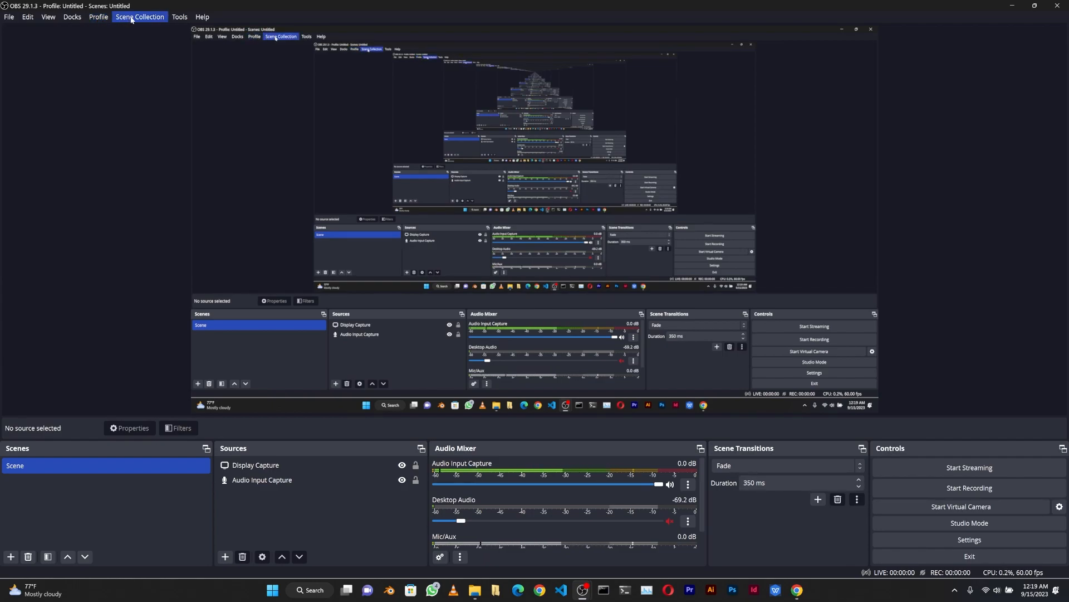
click(99, 16)
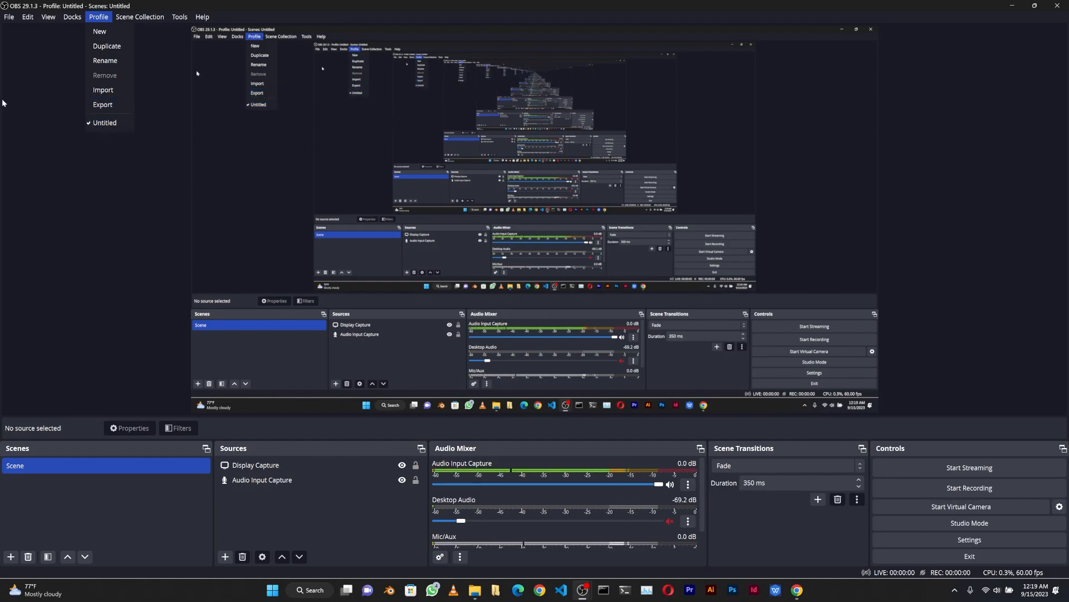
mouse_move(226, 22)
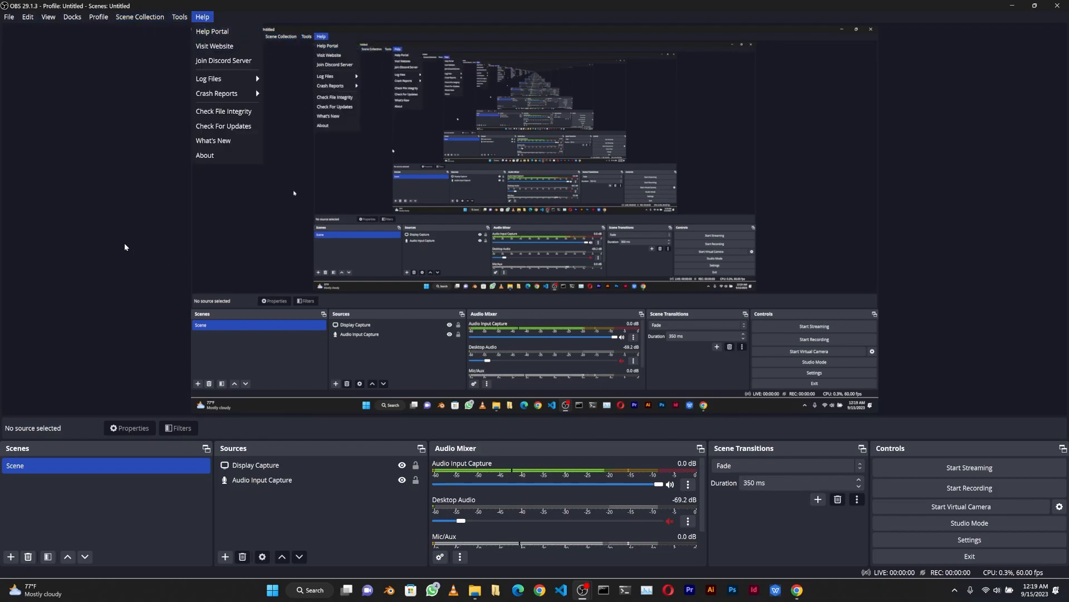
mouse_move(140, 16)
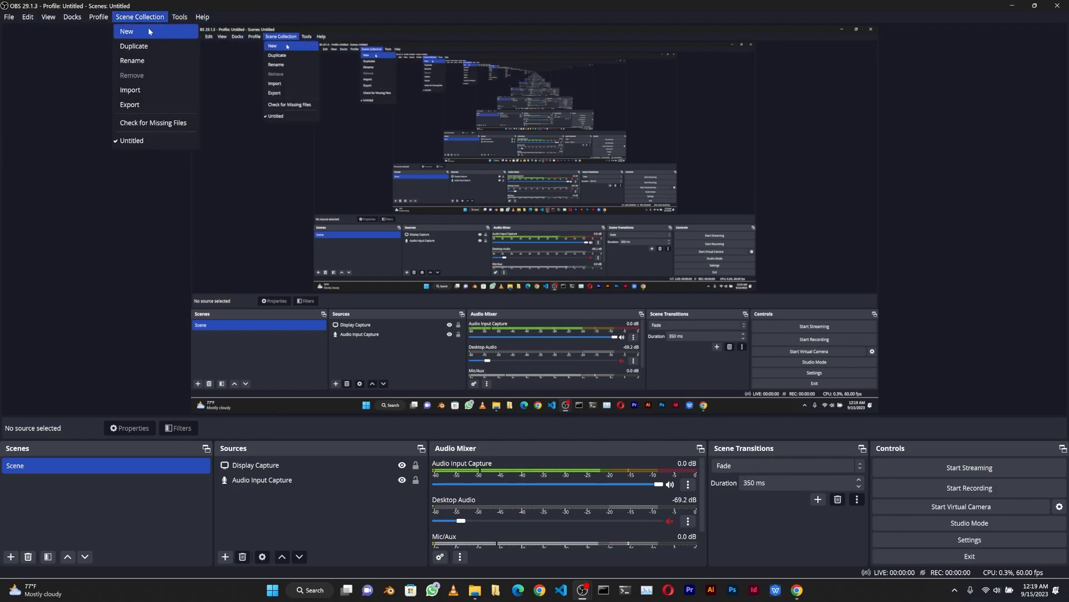
click(103, 19)
click(103, 19)
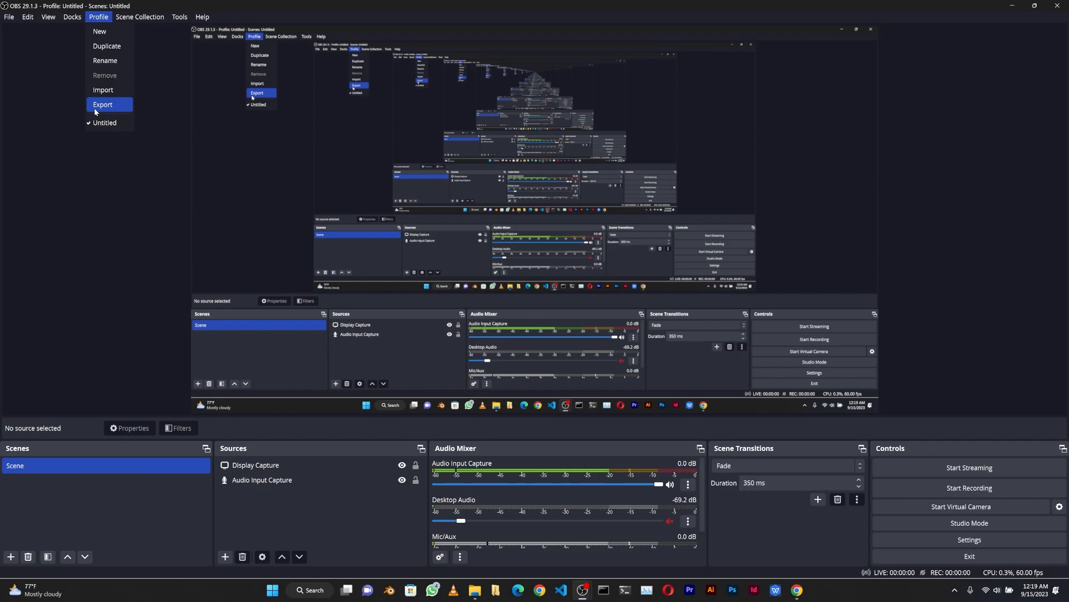
mouse_move(139, 23)
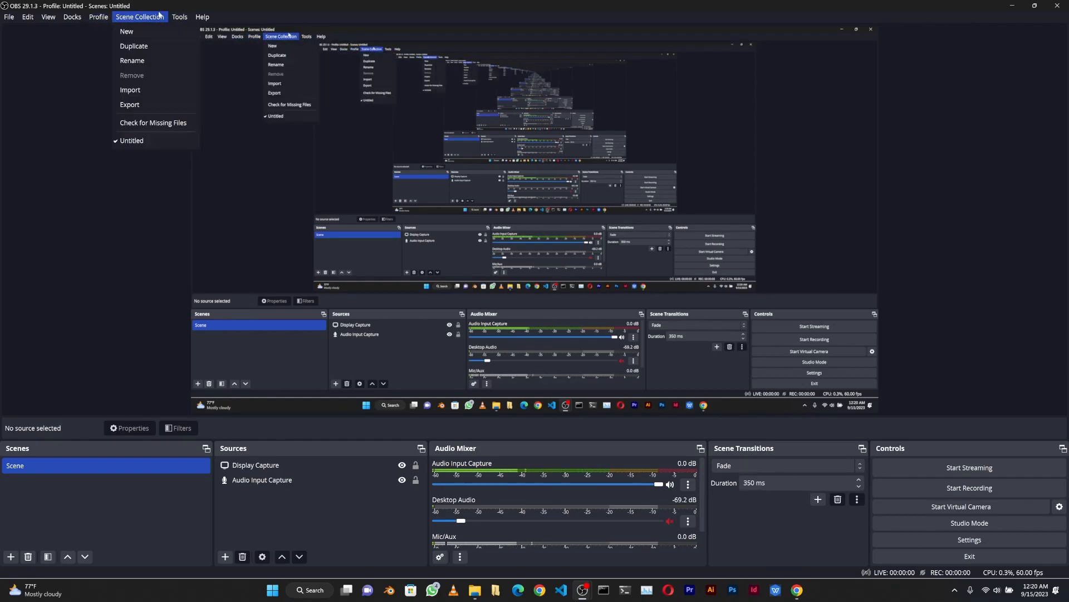
Review the tool commands, view the Auto-Configuration Wizard's usage options without running it, and look through the help commands
mouse_move(188, 24)
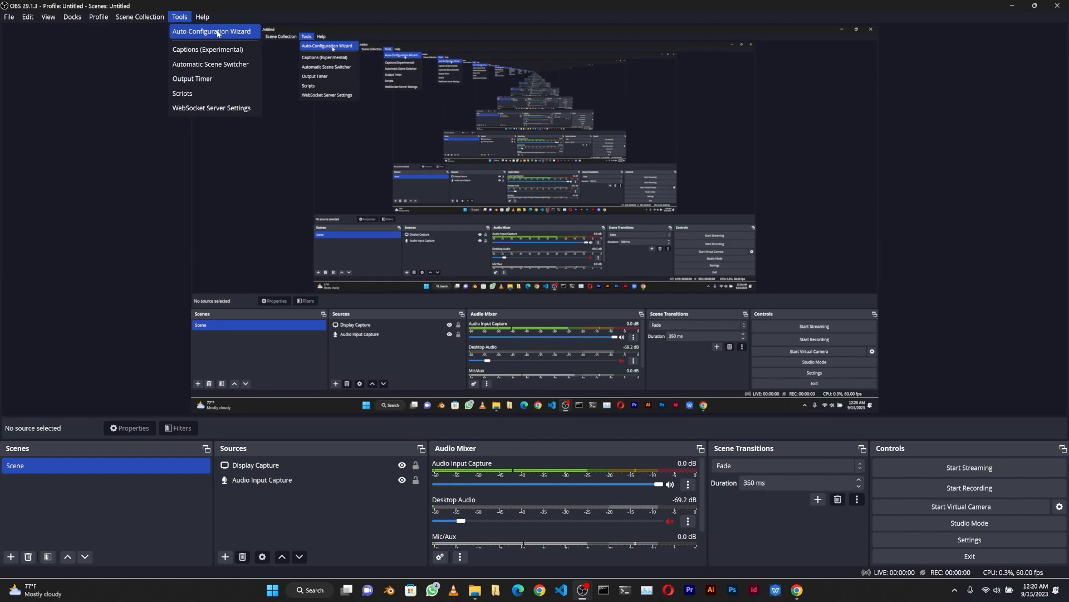
click(184, 32)
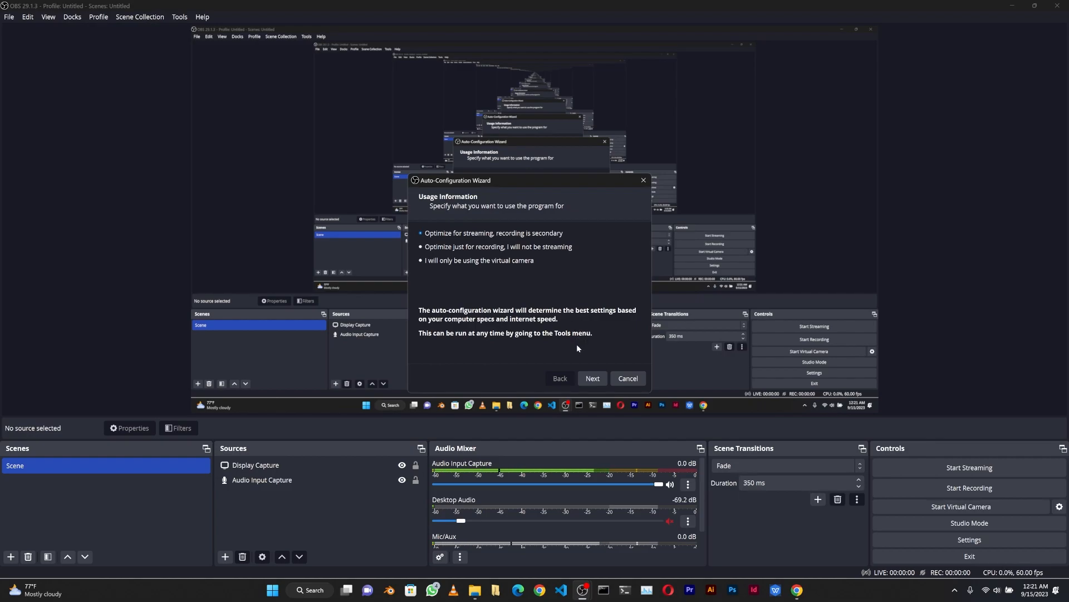
click(645, 179)
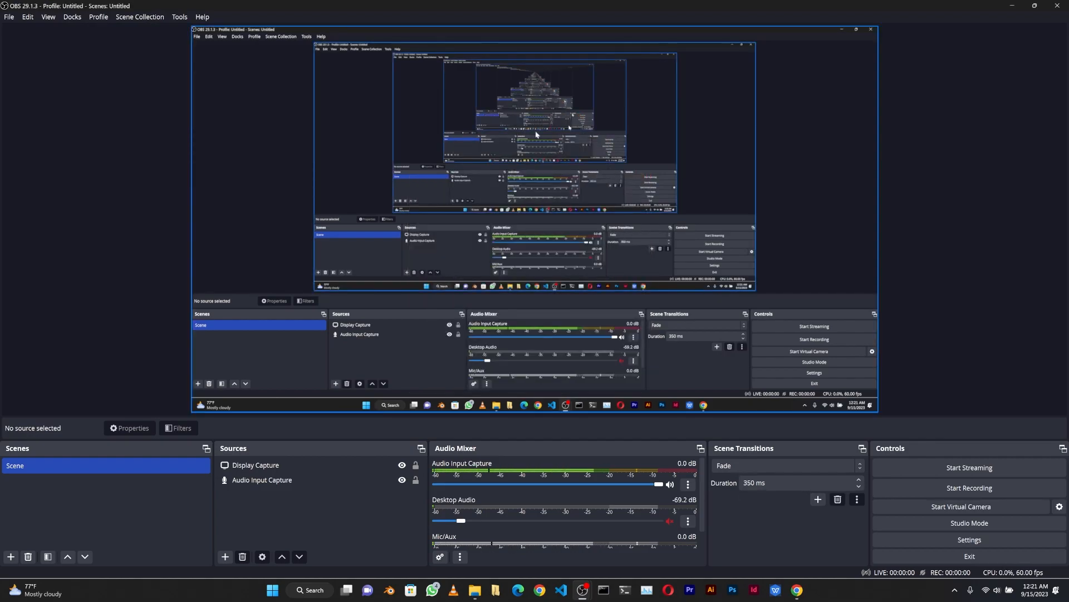
click(206, 17)
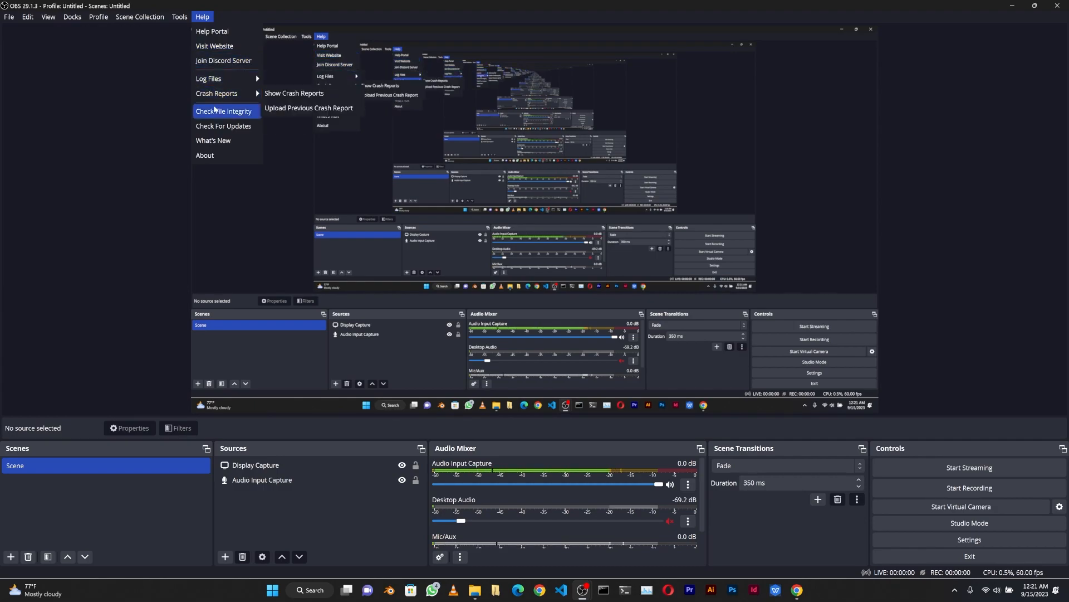
click(156, 205)
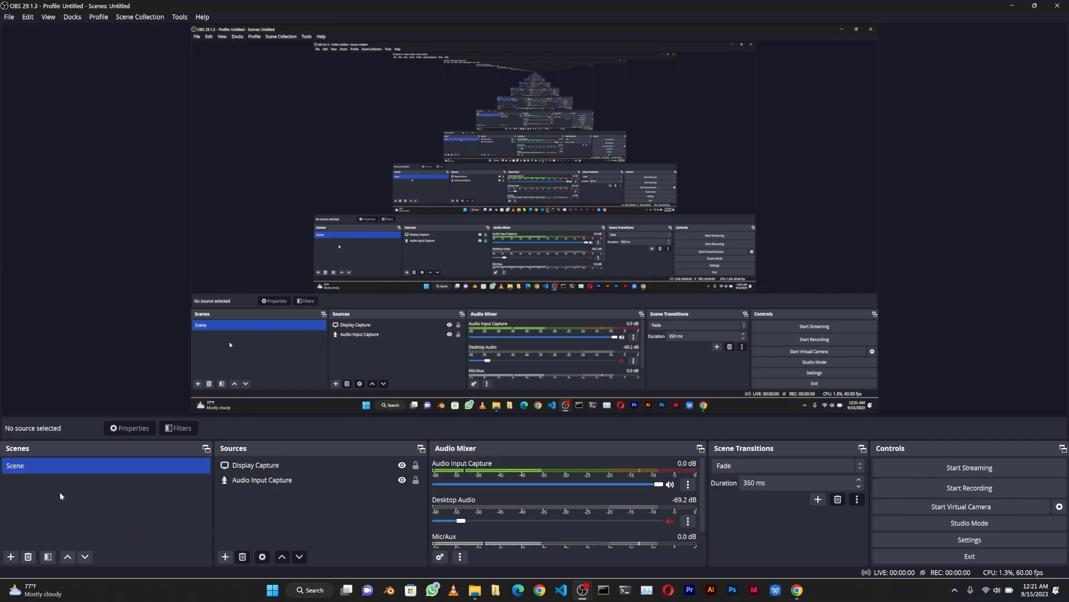
Add a new scene named Scene 2 and look over the source types available for it
click(11, 556)
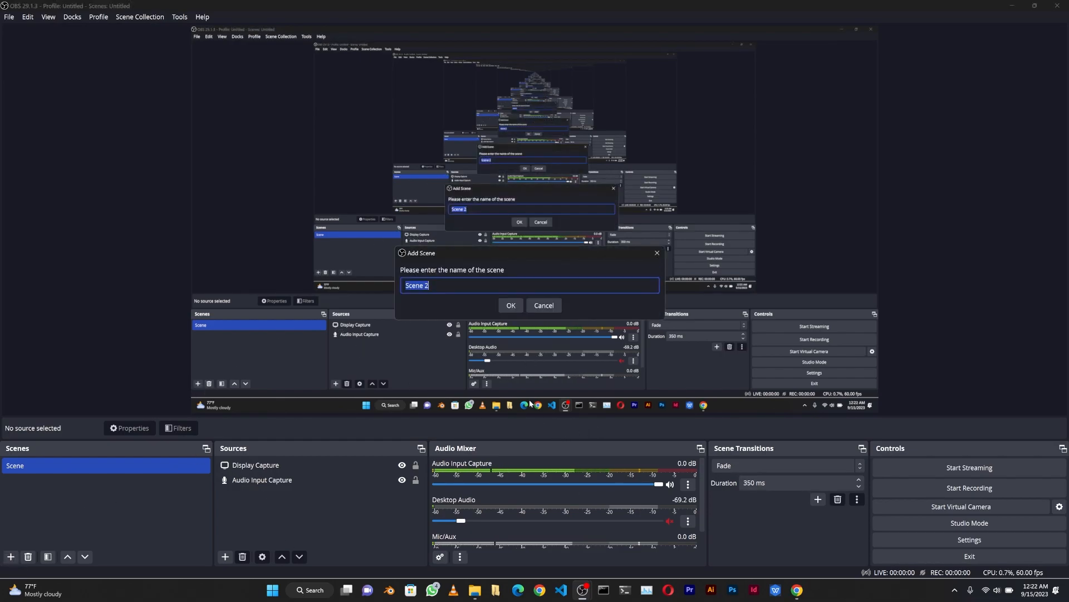
click(505, 309)
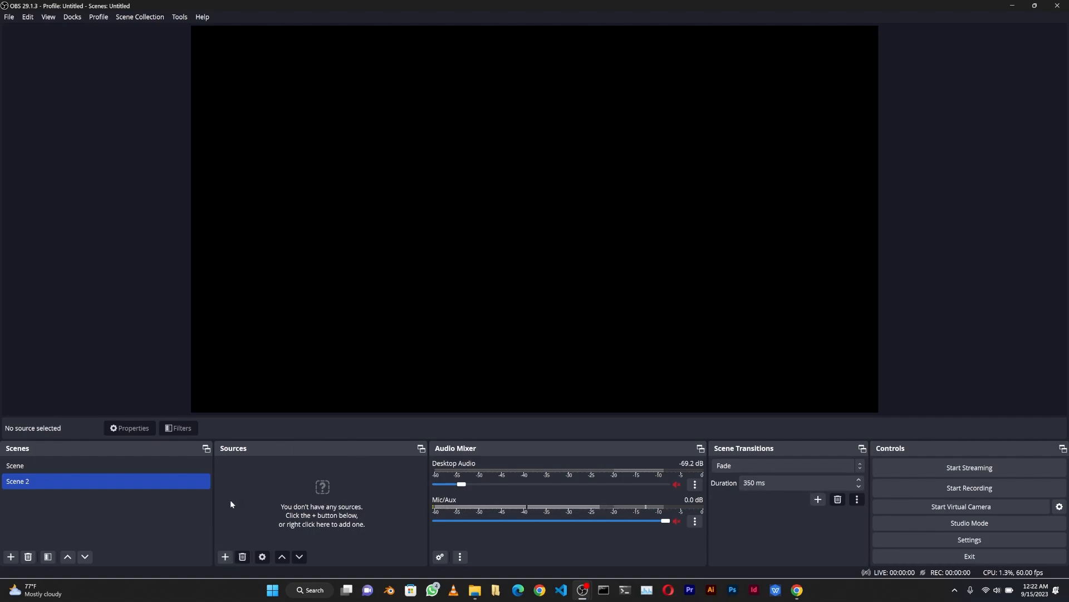
click(225, 556)
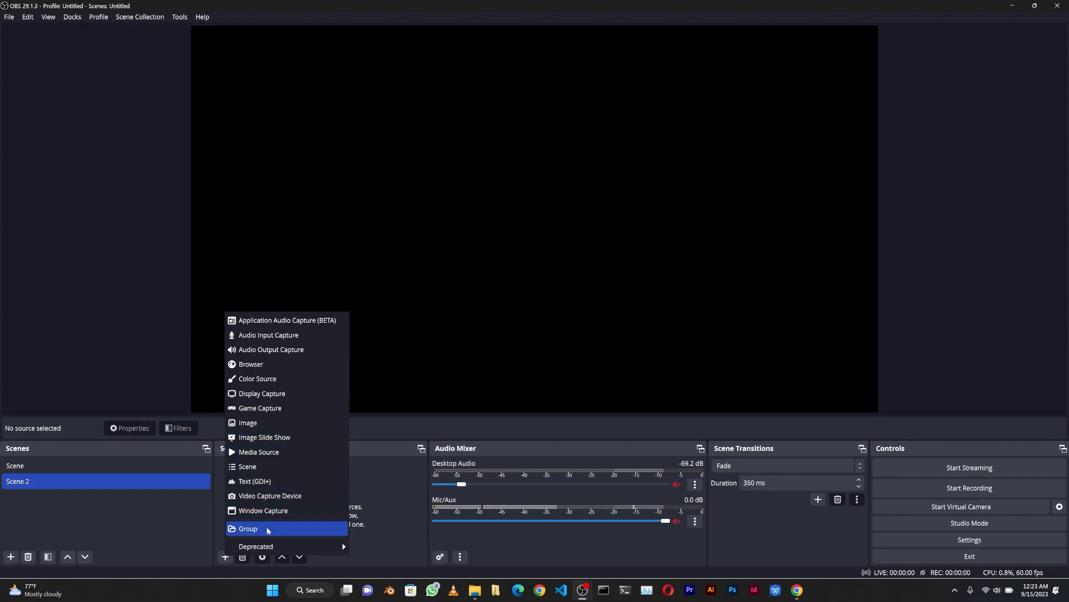
click(410, 530)
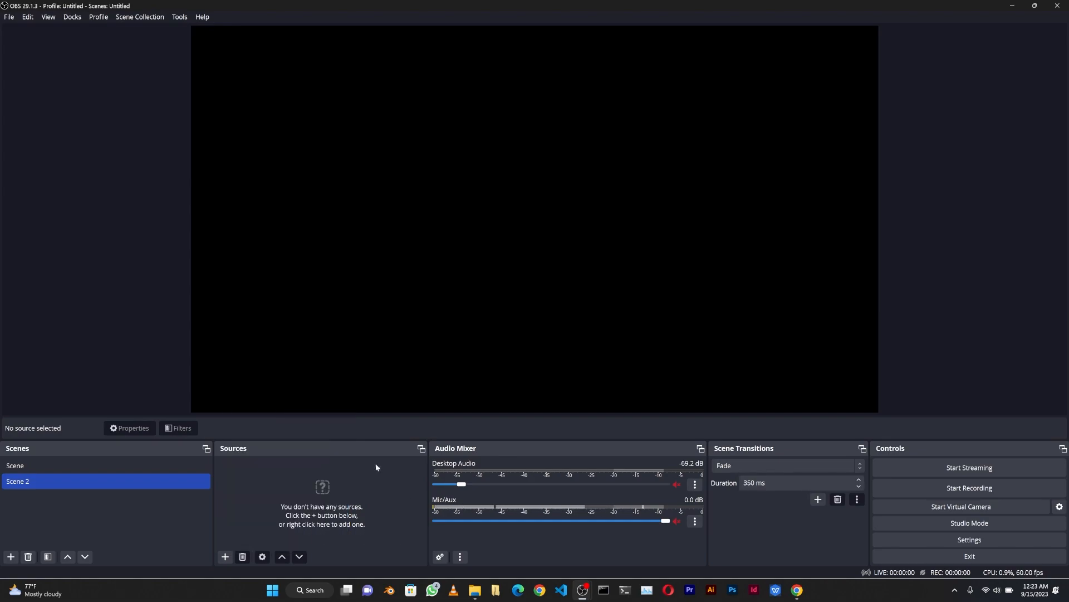
Add a new Display Capture source for the primary monitor to Scene 2, with automatic capture method and cursor capture
click(225, 557)
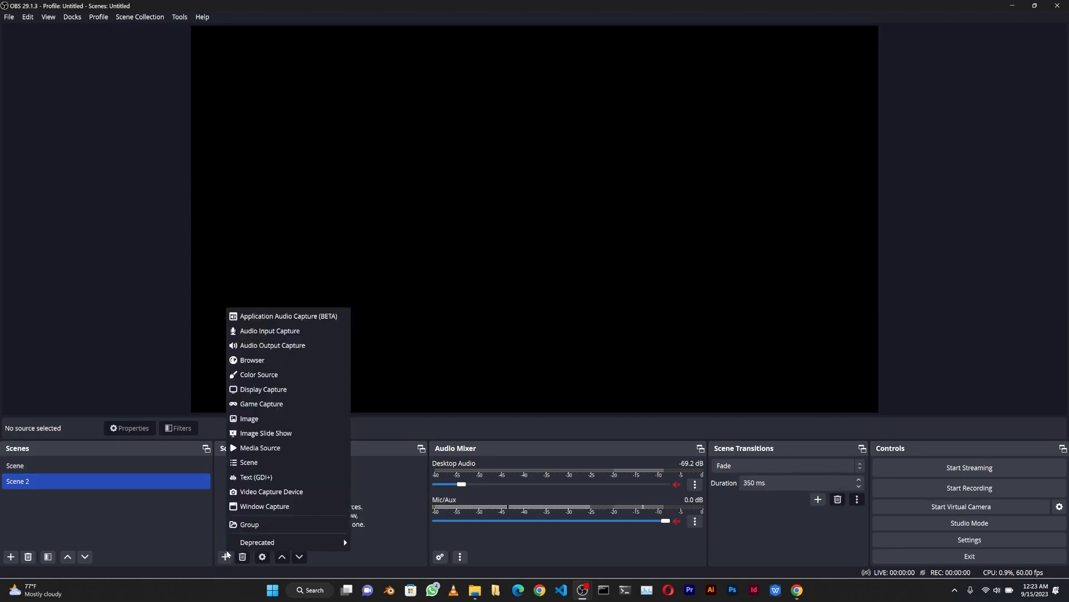
click(293, 389)
click(559, 352)
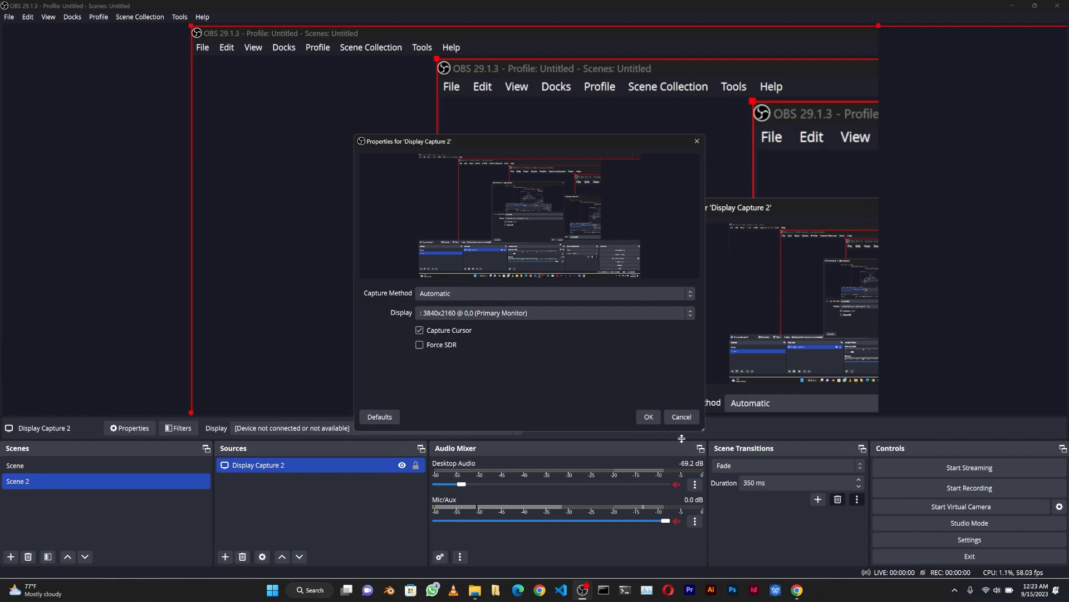
click(651, 417)
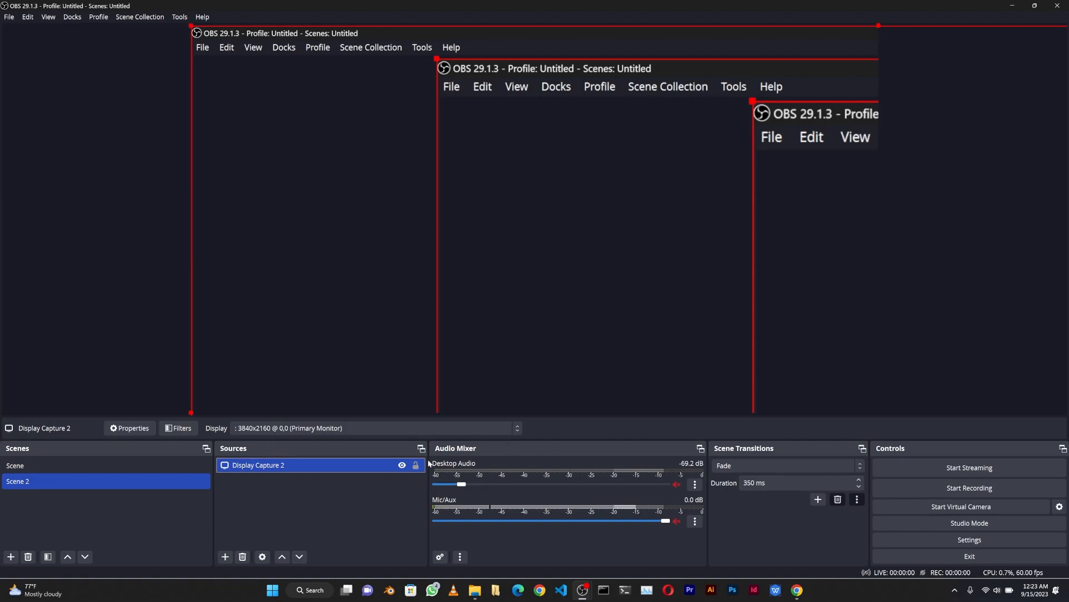
Add a new Audio Output Capture source to Scene 2, look over the audio mixer channels, and dismiss the source's properties
click(226, 556)
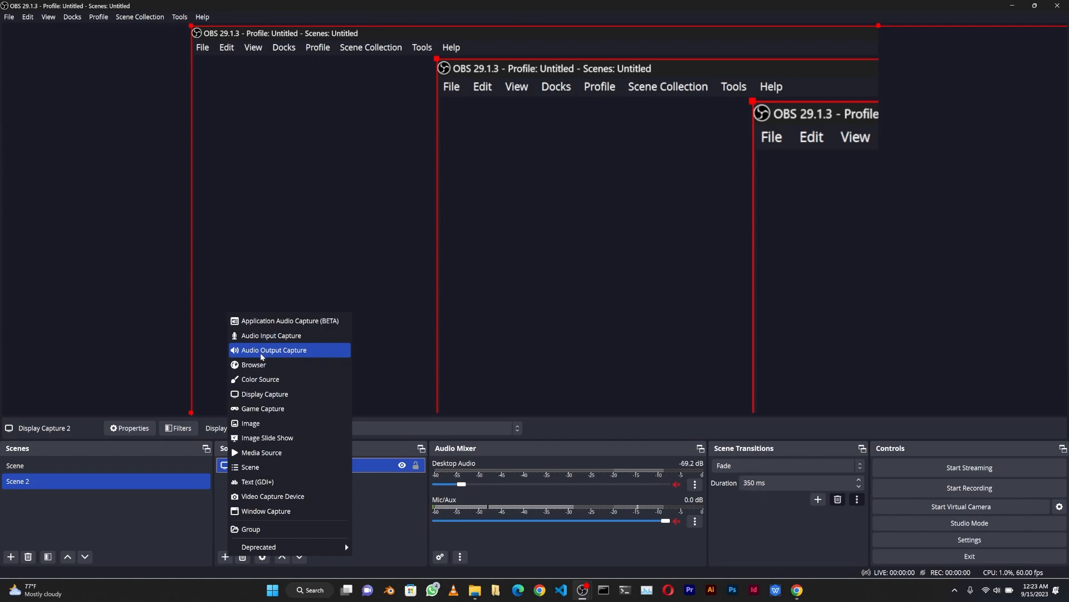
click(286, 350)
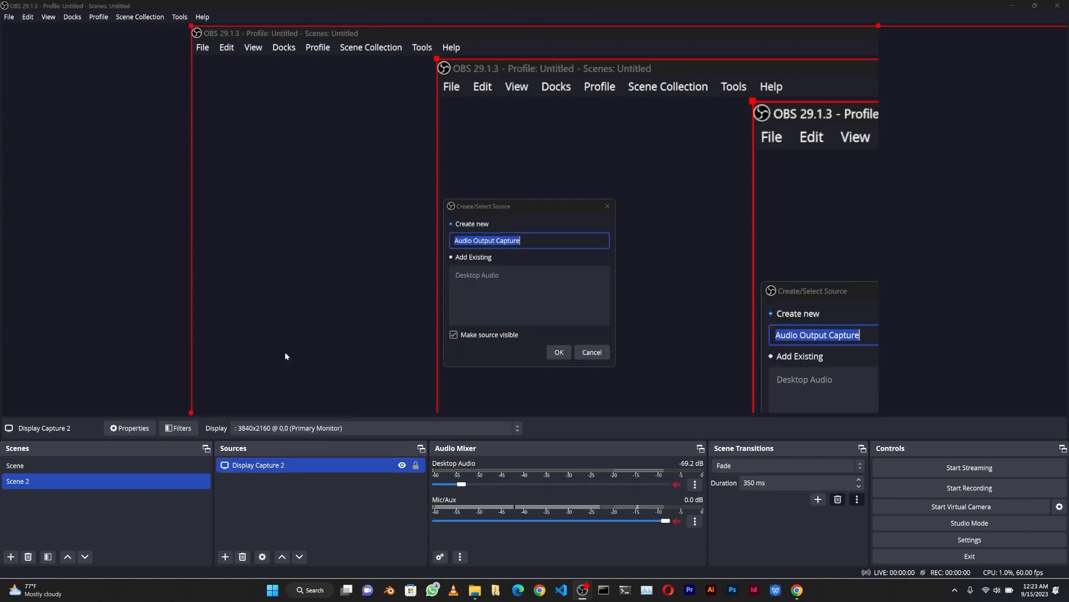
click(553, 349)
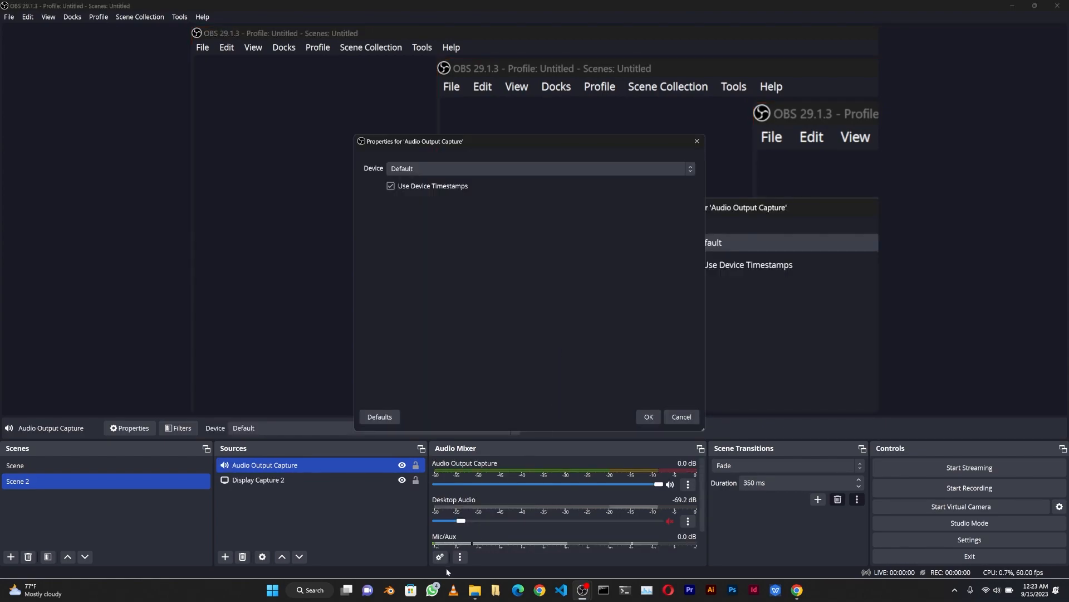
scroll(471, 496, down, 2)
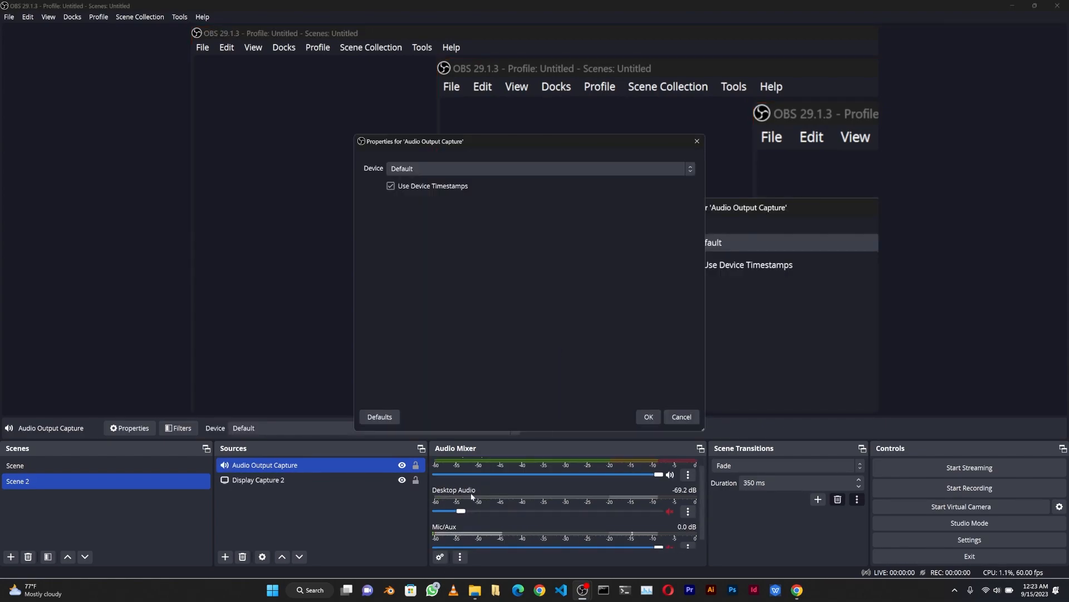
scroll(474, 497, up, 2)
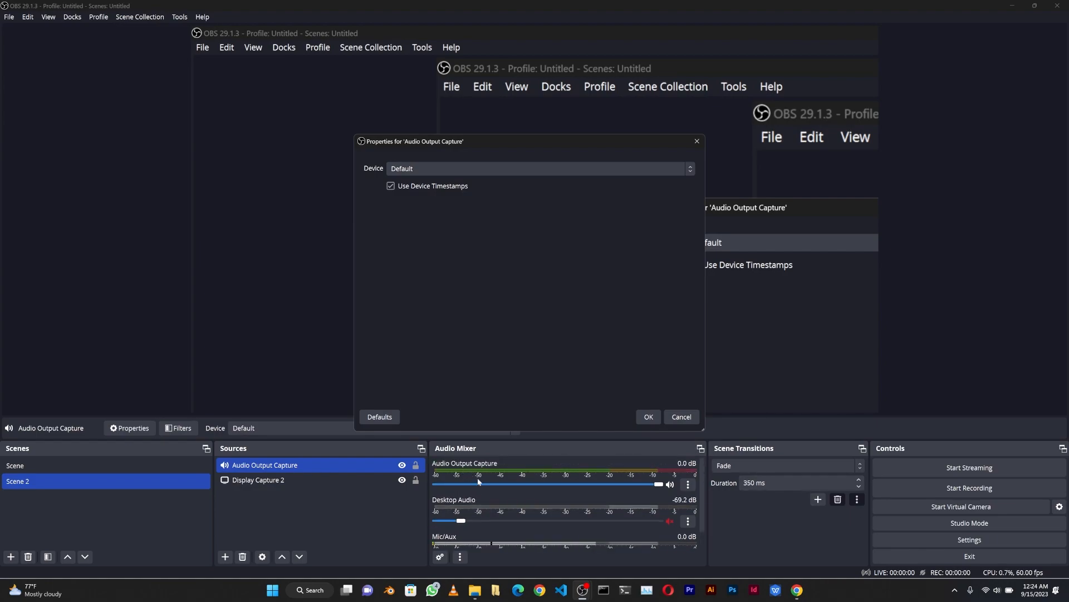
click(679, 418)
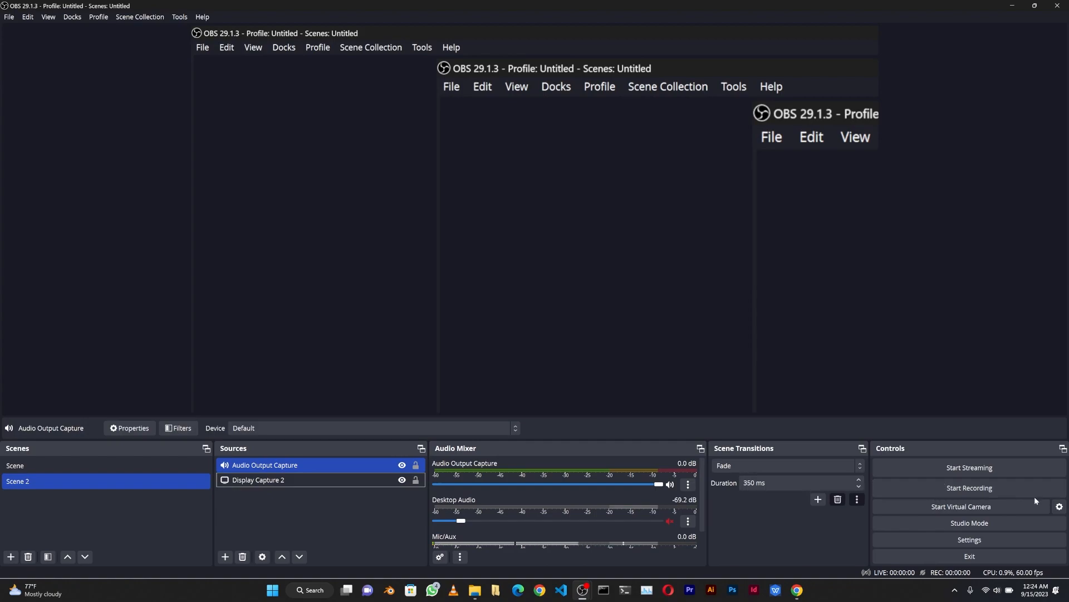
Try out Studio Mode by previewing Scene and transitioning between it and Scene 2, and turn Studio Mode off
click(981, 525)
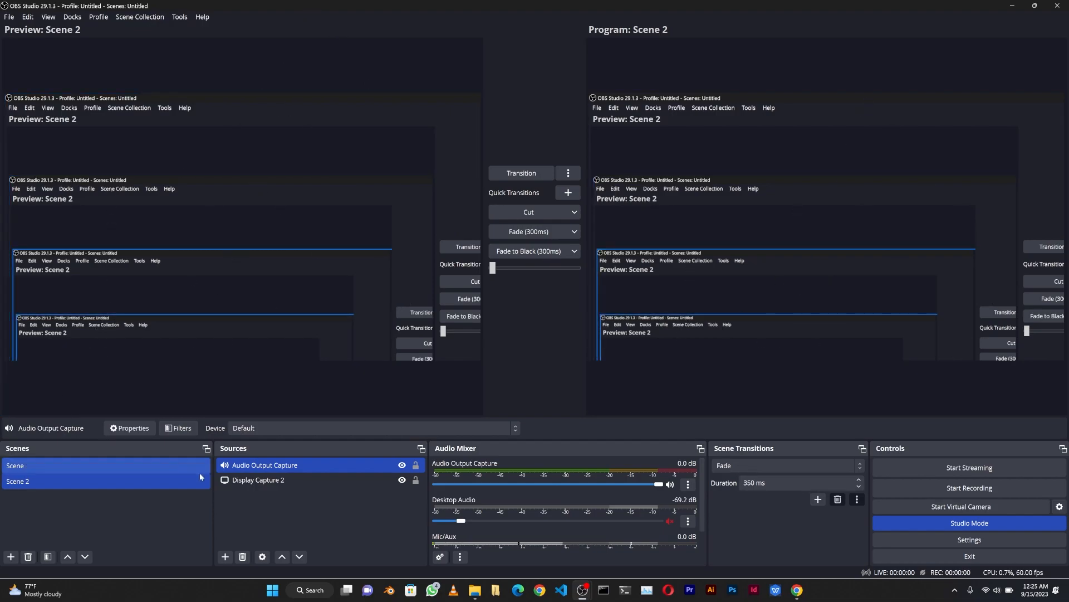
ctrl+click(39, 470)
click(37, 466)
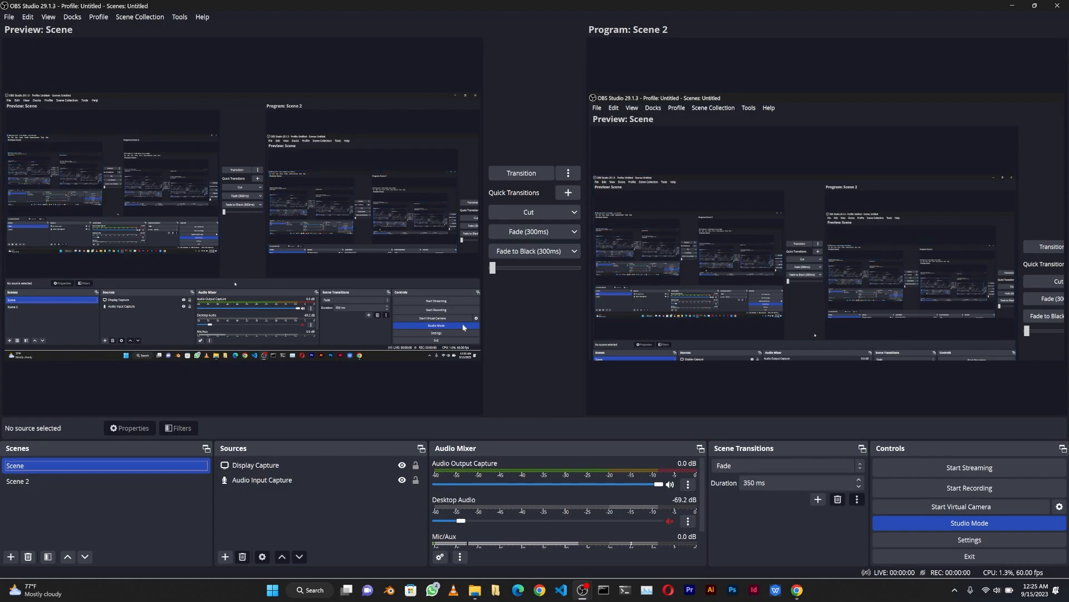
click(520, 174)
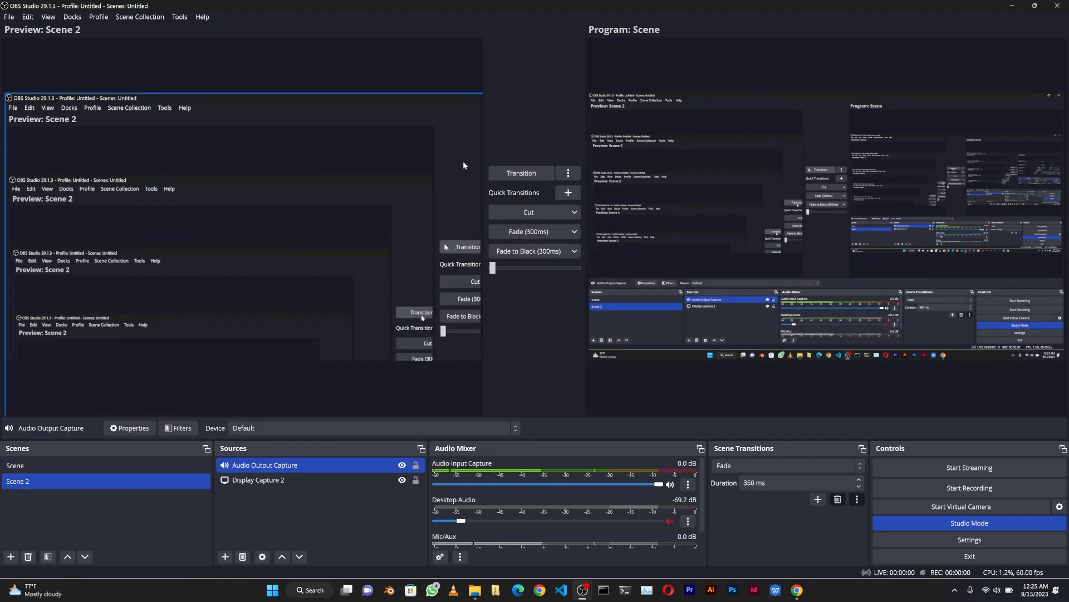
click(532, 174)
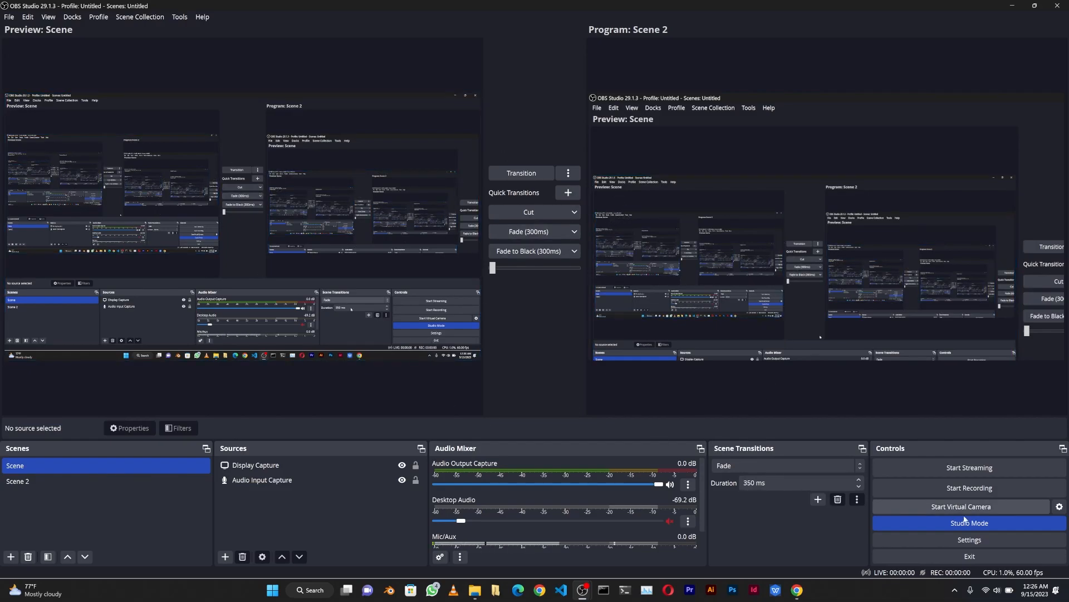
click(981, 523)
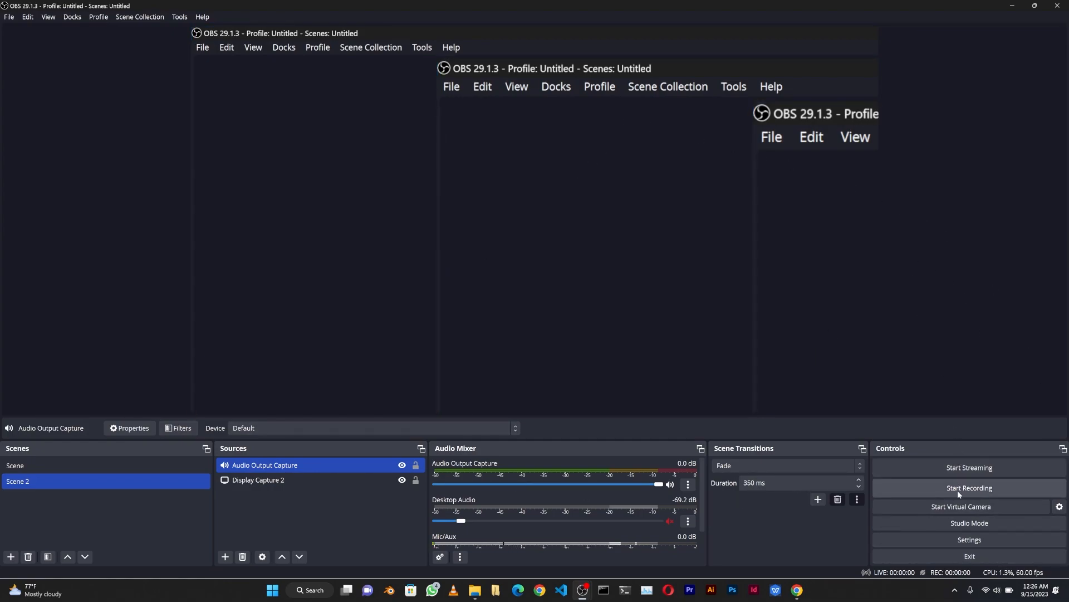
Examine the General settings, from updates, output and source snapping to projectors, system tray, preview, Studio Mode and Multiview
click(981, 540)
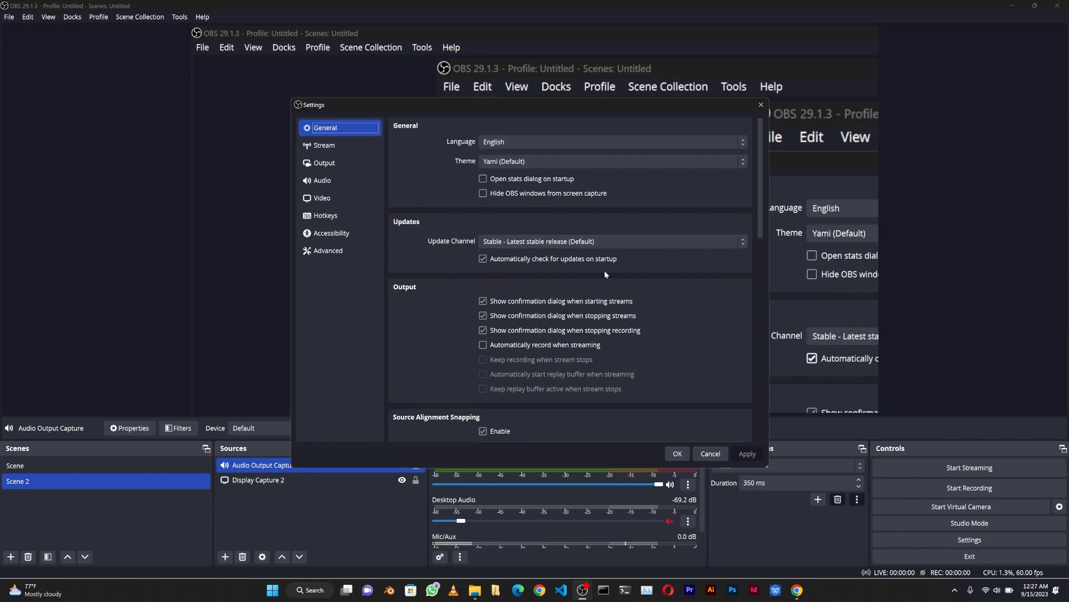
scroll(512, 306, down, 1)
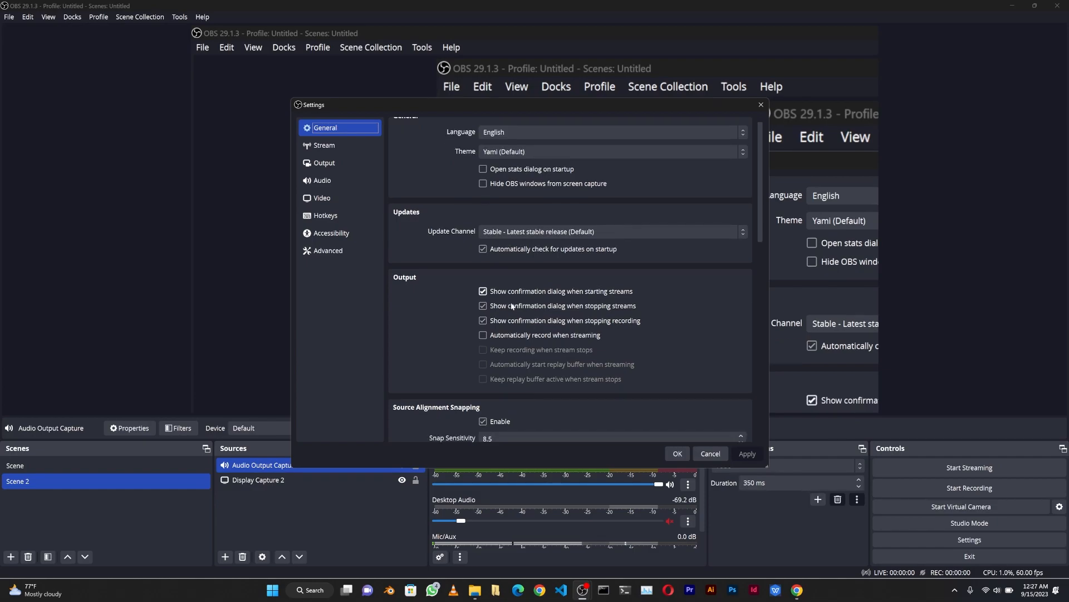
scroll(512, 306, down, 4)
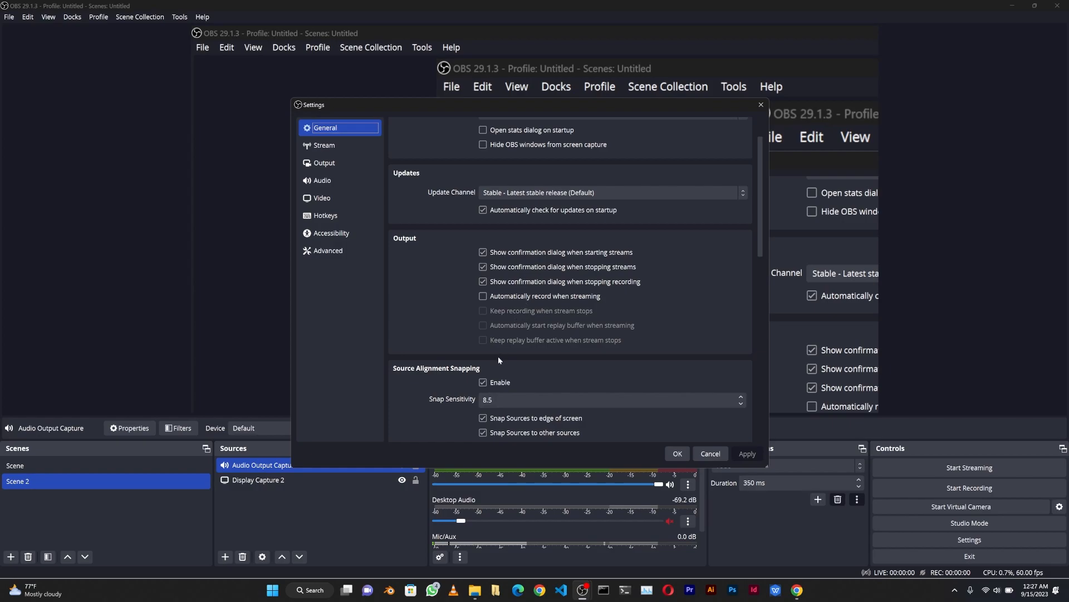
scroll(498, 359, down, 2)
scroll(498, 365, down, 1)
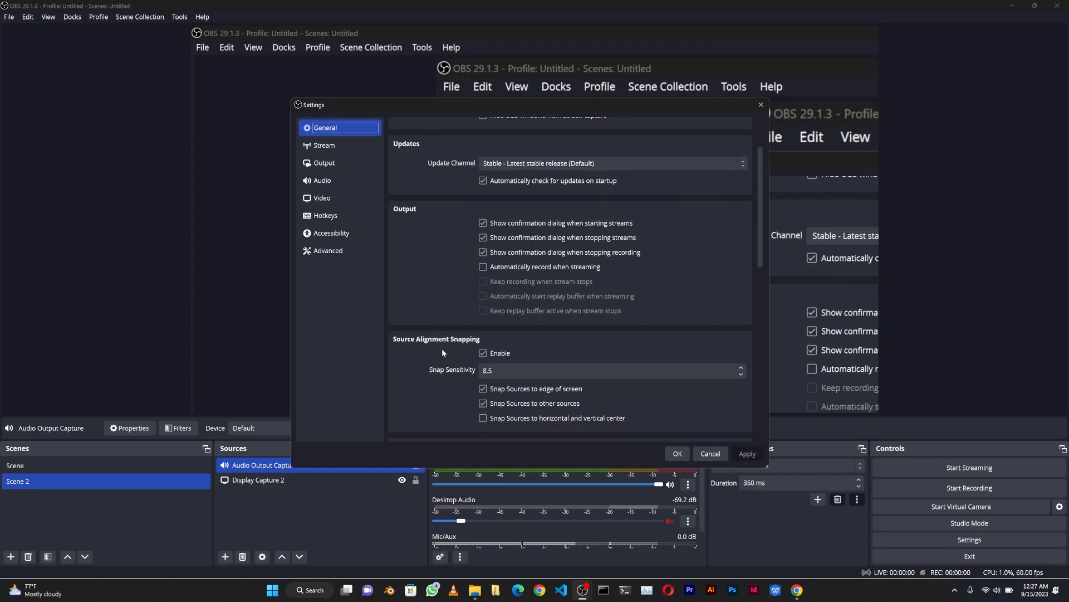
scroll(469, 417, down, 6)
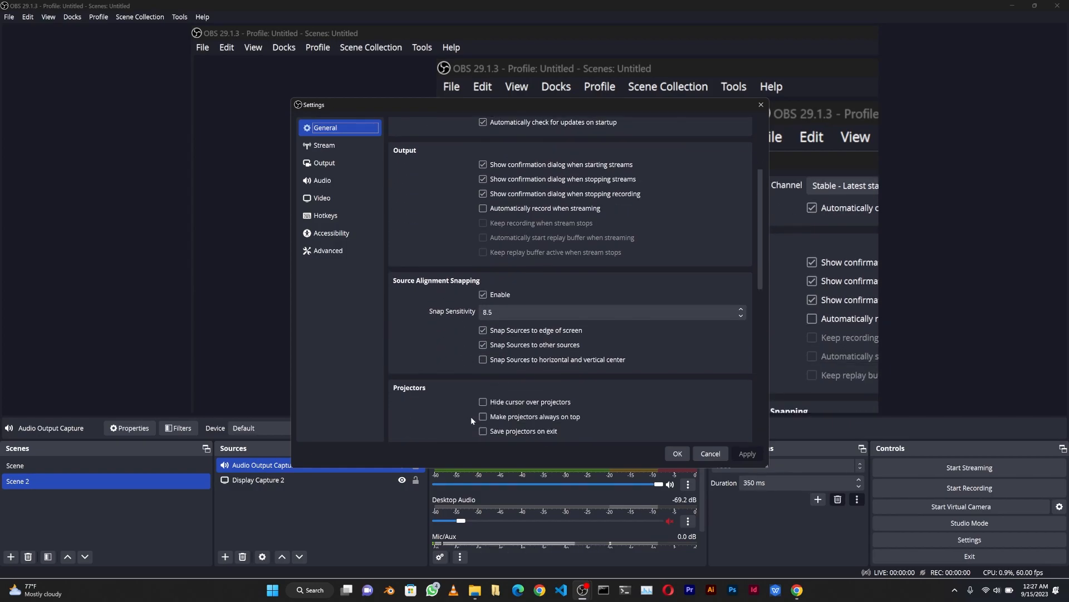
scroll(471, 419, down, 10)
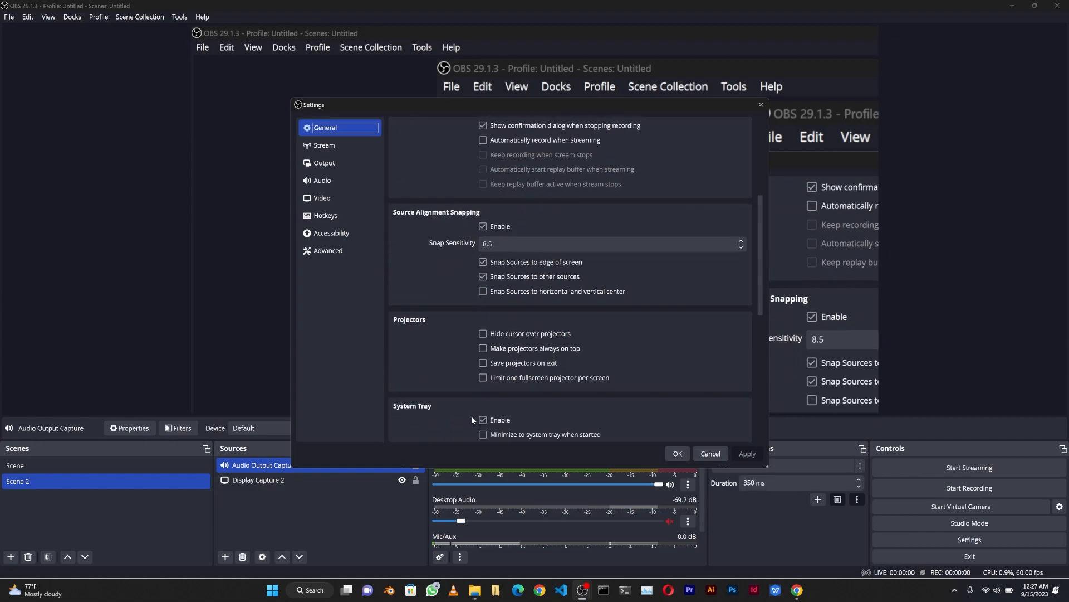
scroll(472, 418, down, 7)
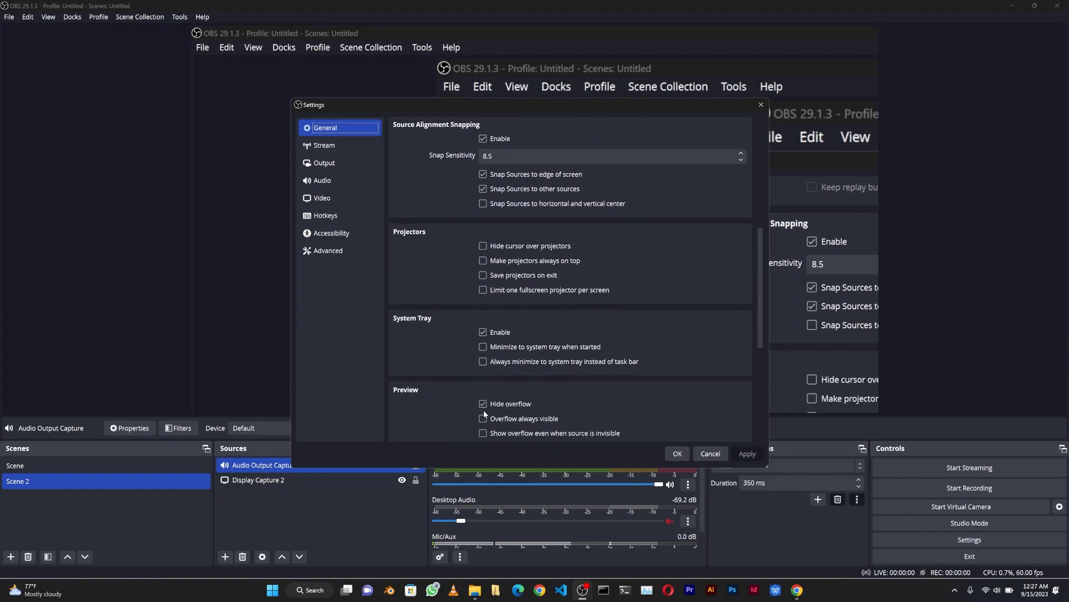
scroll(486, 413, down, 13)
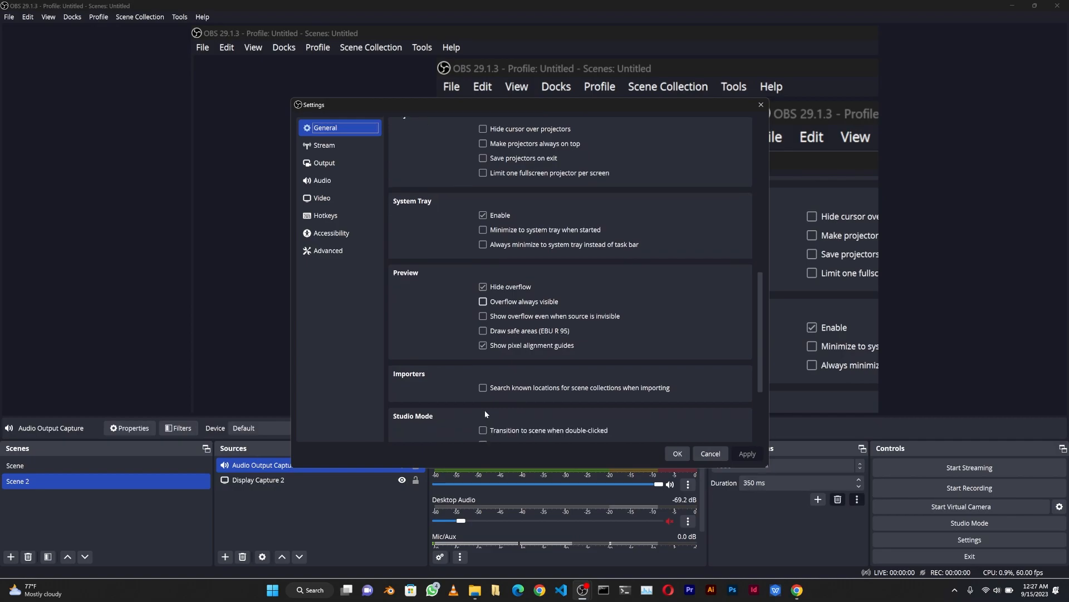
scroll(484, 410, down, 9)
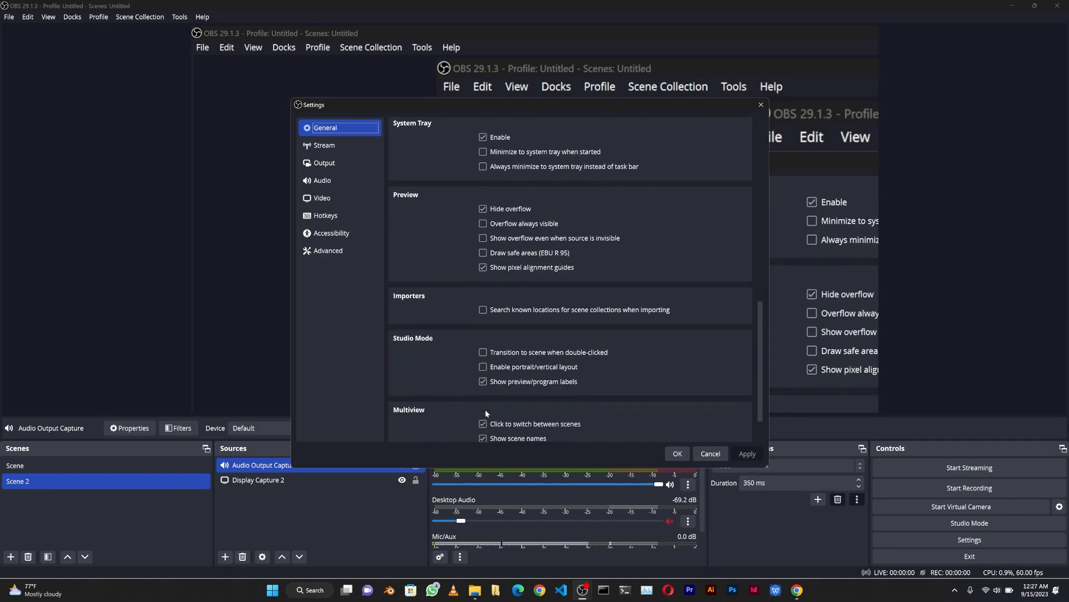
scroll(486, 409, down, 2)
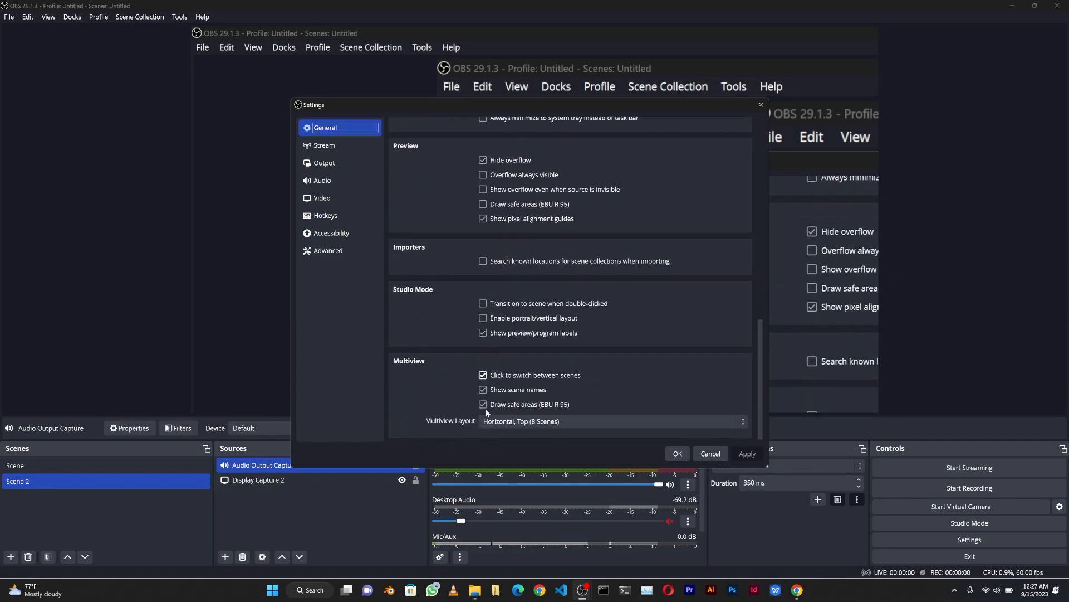
scroll(486, 408, down, 1)
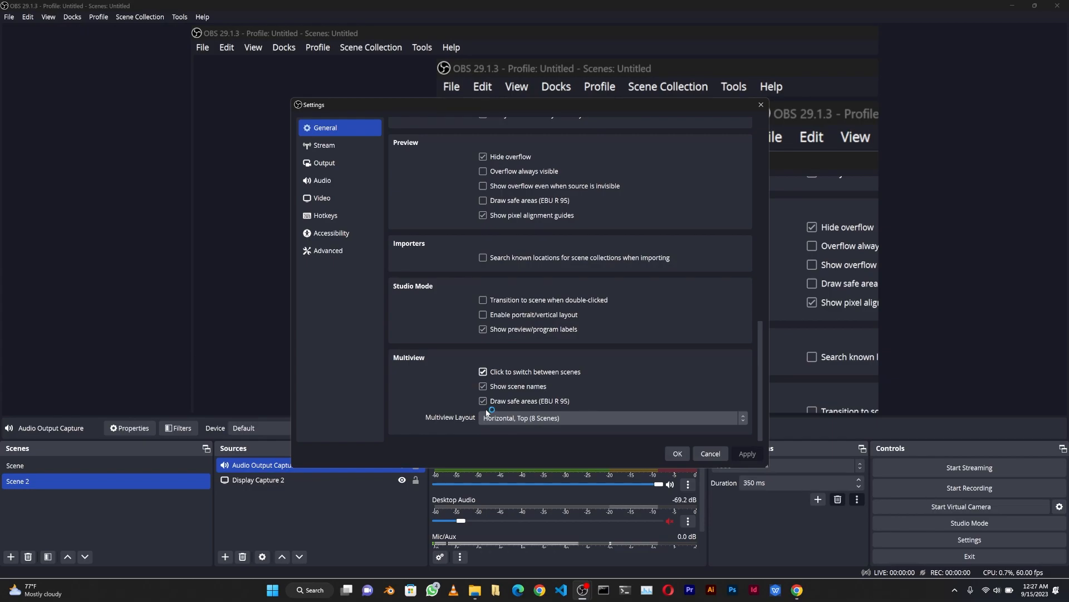
scroll(555, 374, up, 1)
scroll(498, 323, up, 5)
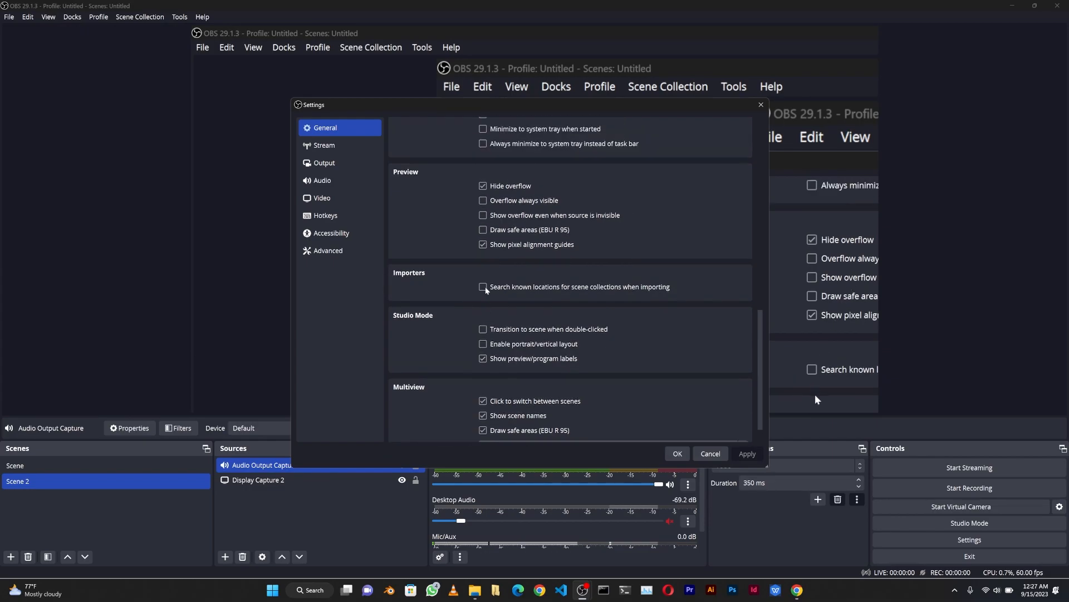
Go back through the General settings and set the source alignment snap sensitivity to 12.0
scroll(519, 334, up, 7)
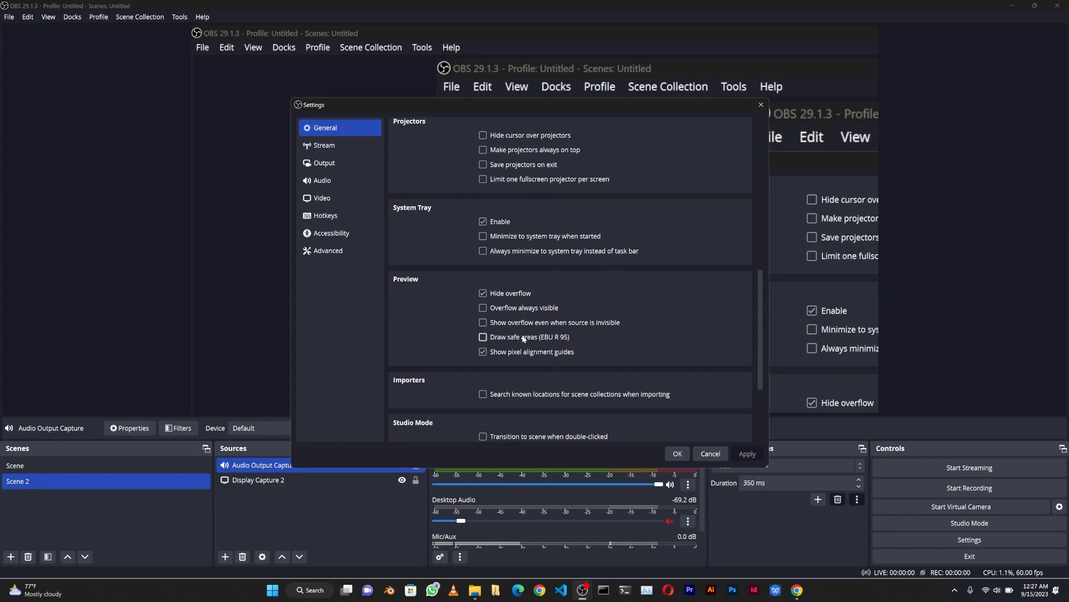
scroll(522, 339, up, 10)
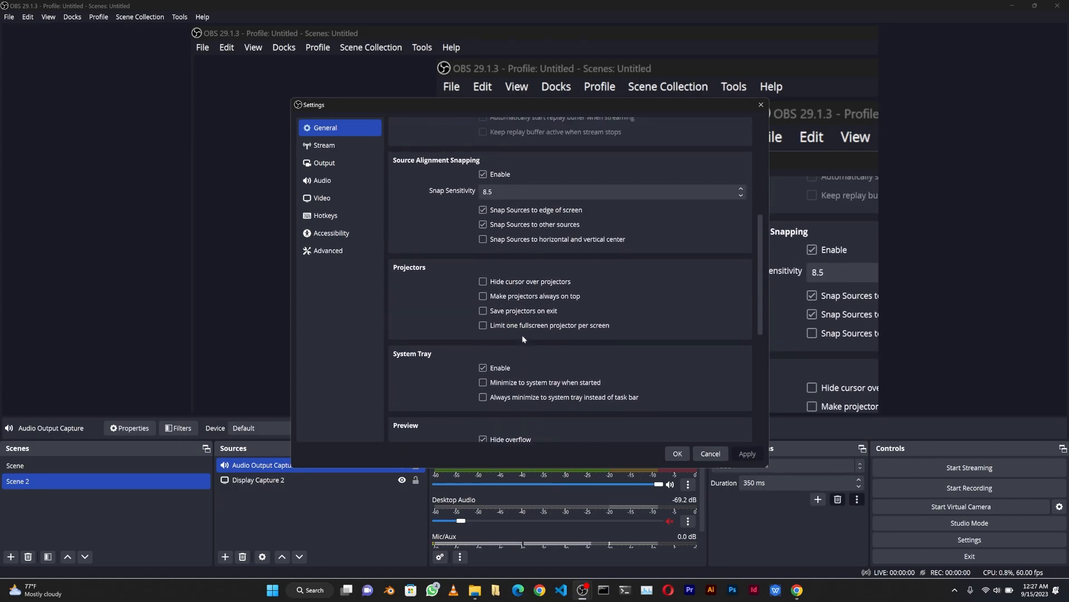
scroll(523, 338, up, 8)
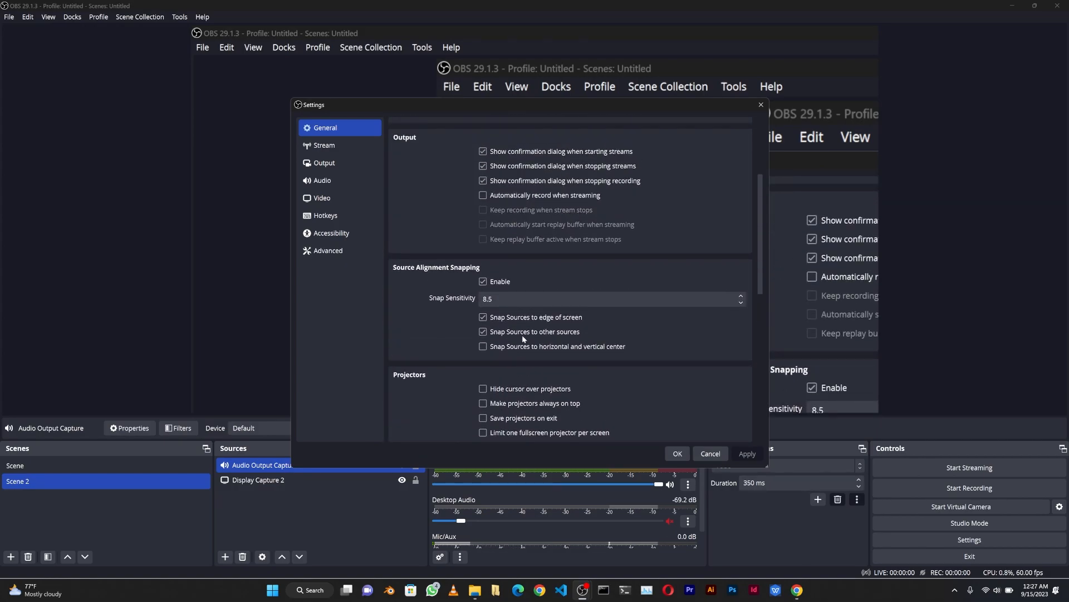
scroll(524, 335, up, 3)
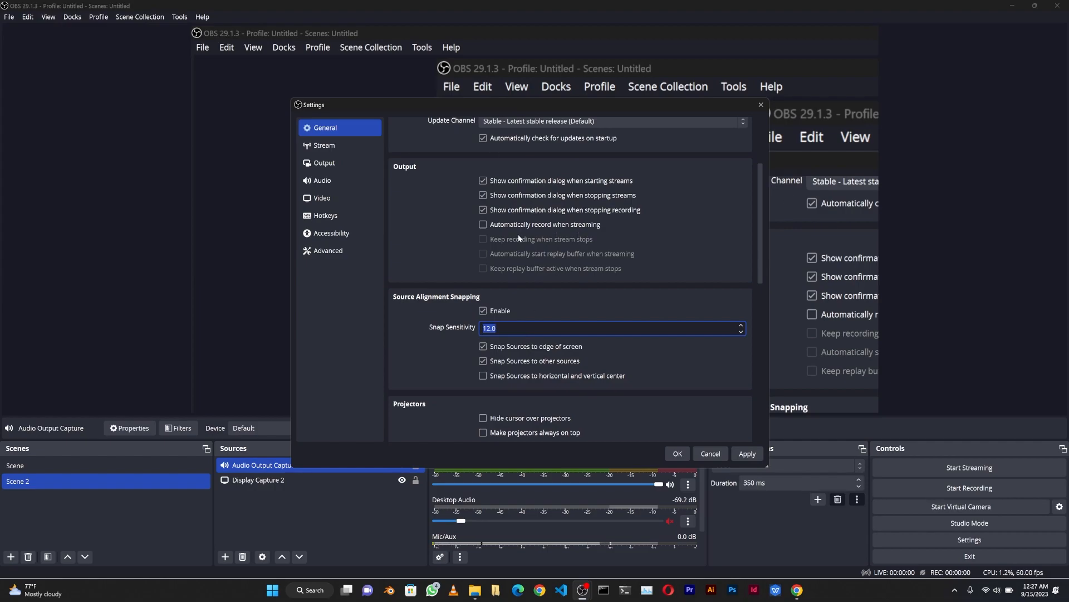
Browse the full list of streaming services in the Stream settings and set the service to YouTube - RTMPS
click(332, 149)
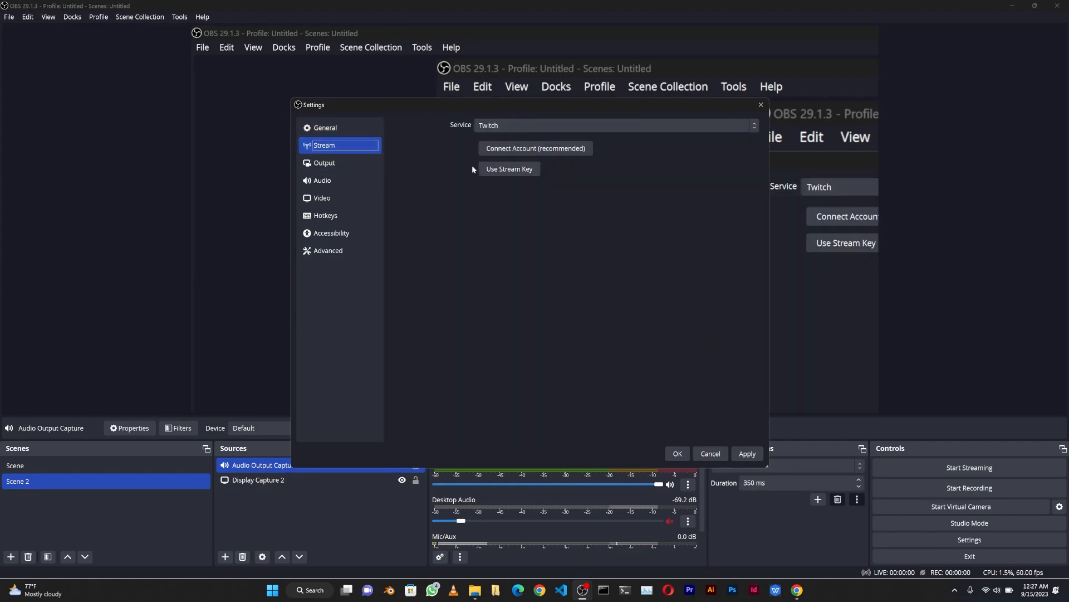
click(567, 131)
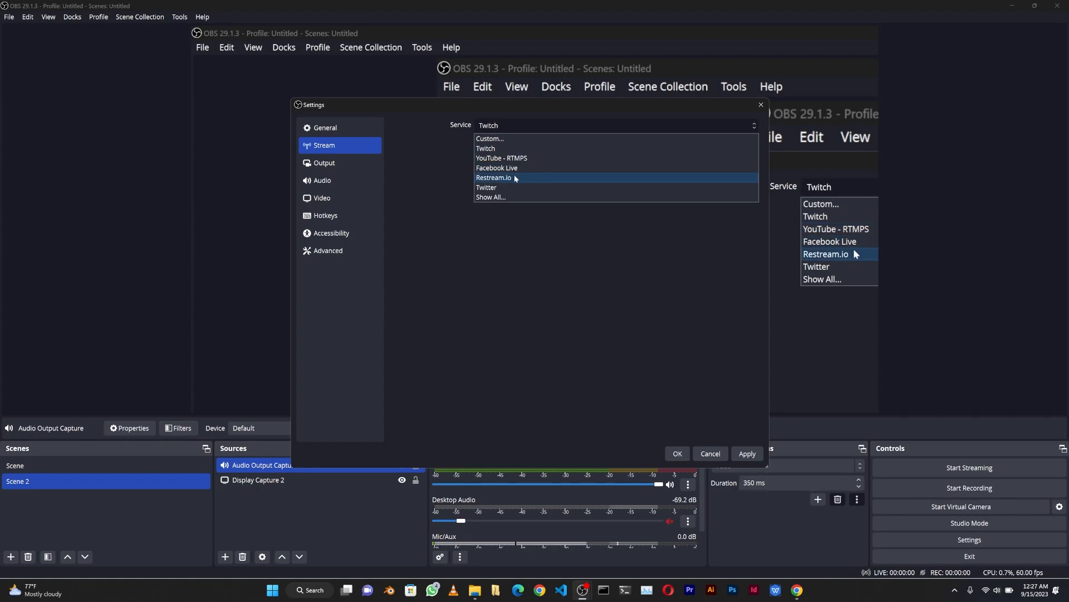
click(490, 198)
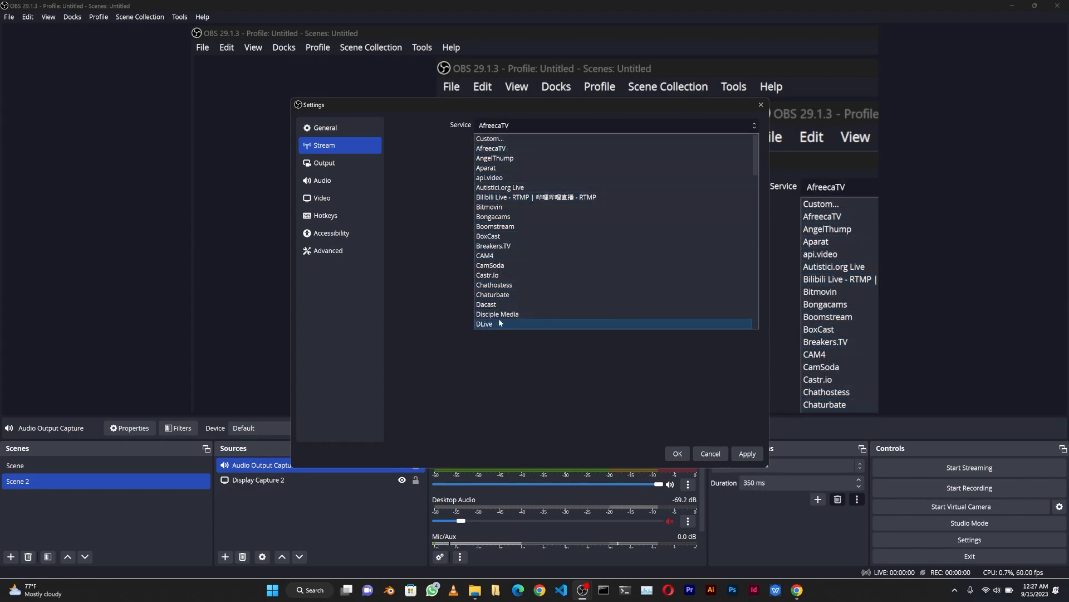
click(446, 272)
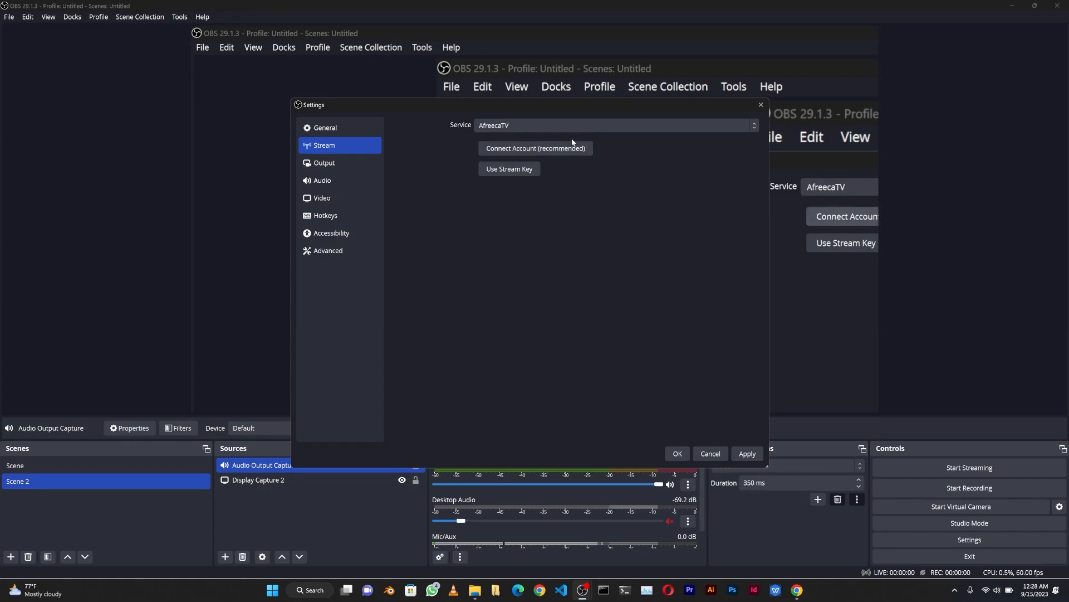
scroll(584, 129, down, 5)
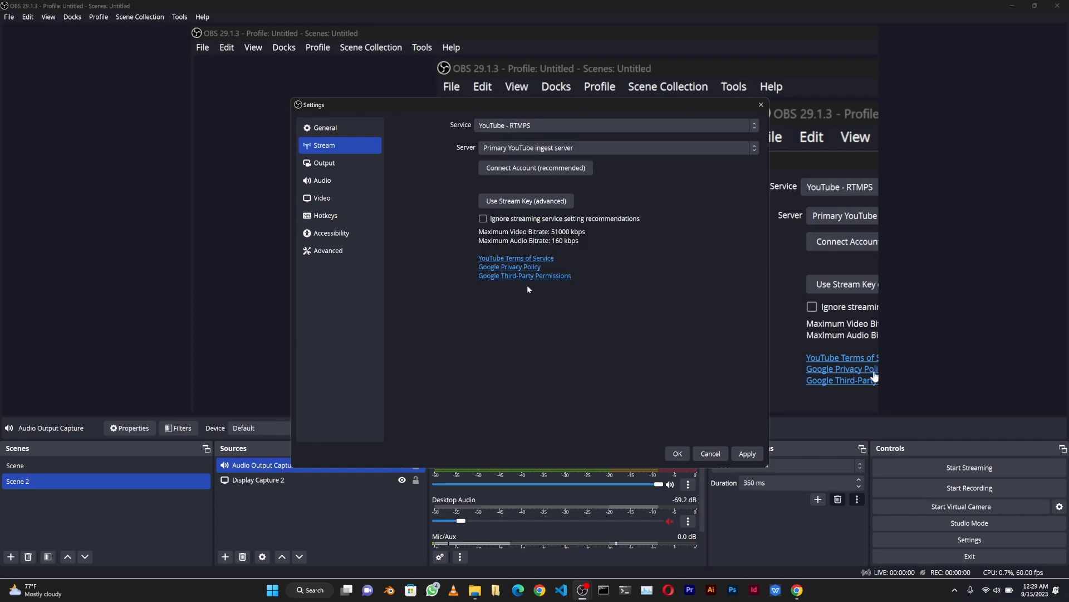
Examine the advanced Output settings for streaming and recording, including encoders, audio tracks, rescaling, recording path and format, and rate control
click(343, 164)
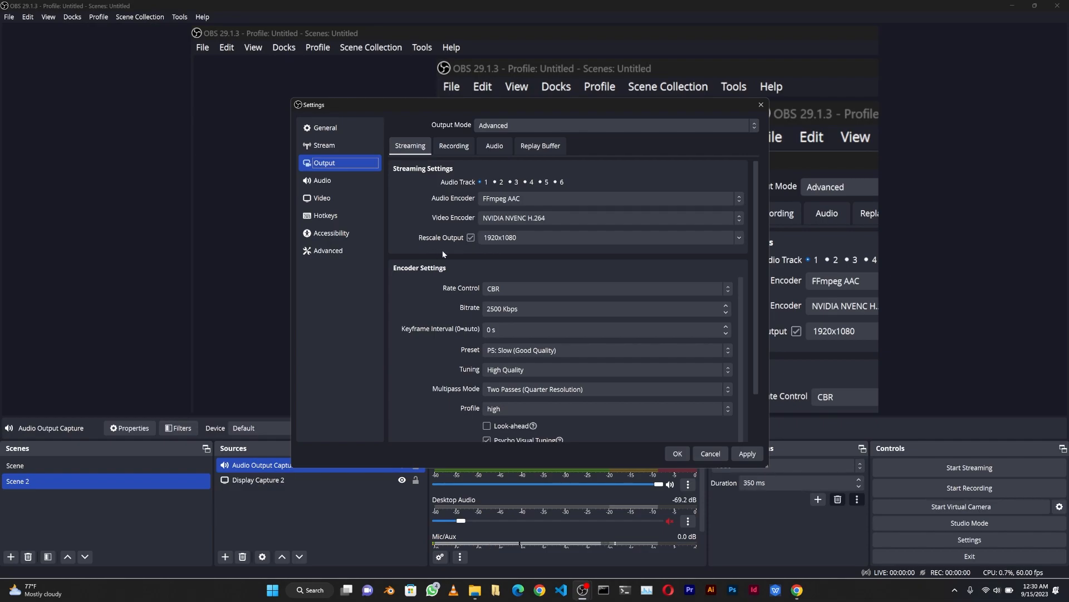
scroll(456, 285, down, 2)
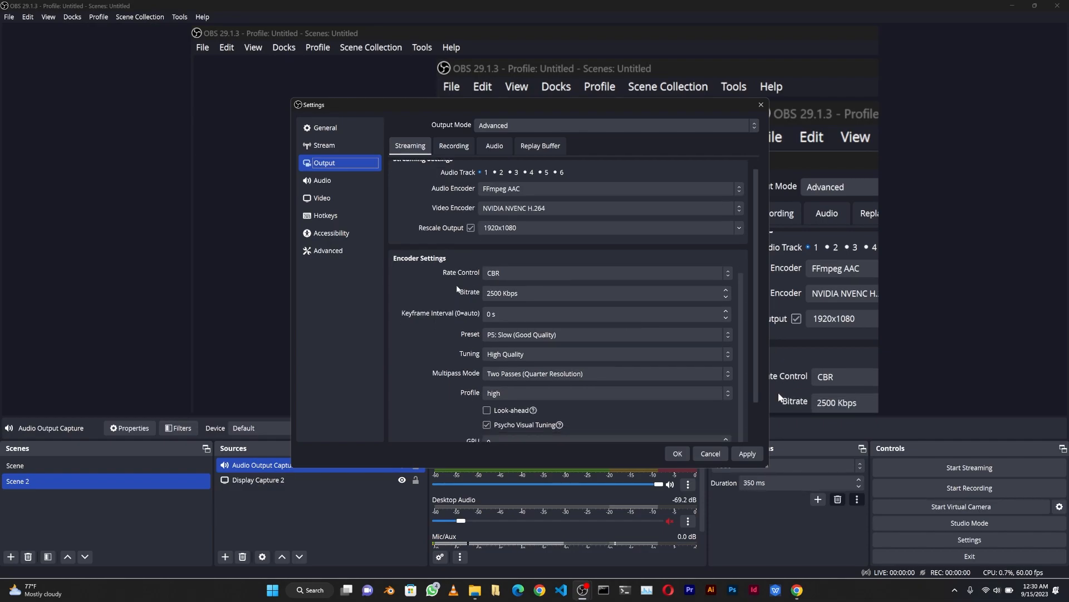
scroll(456, 286, down, 3)
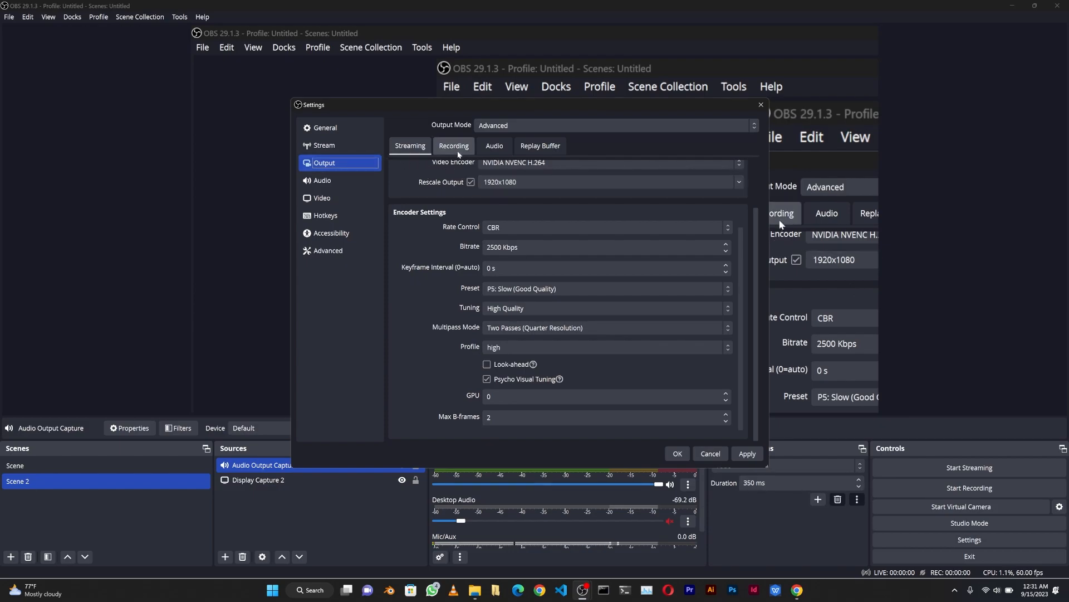
click(455, 148)
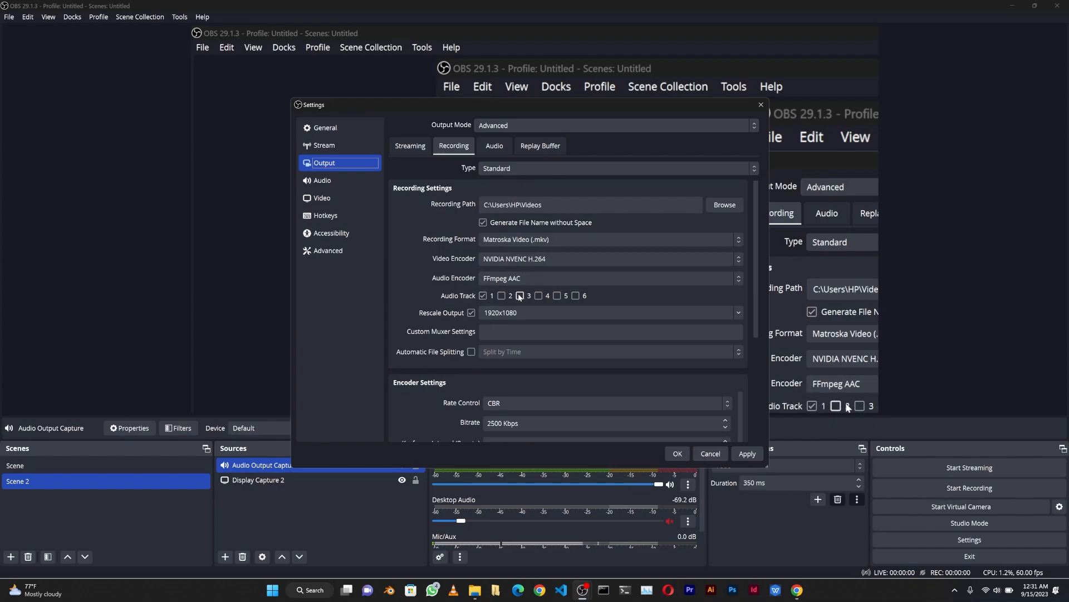
scroll(502, 322, down, 2)
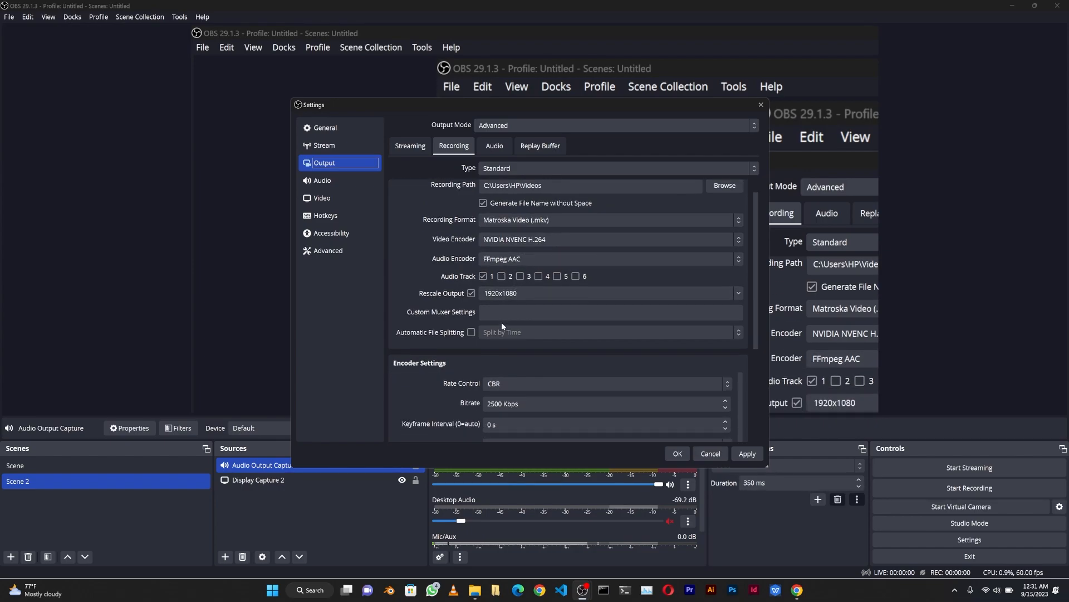
scroll(501, 323, down, 2)
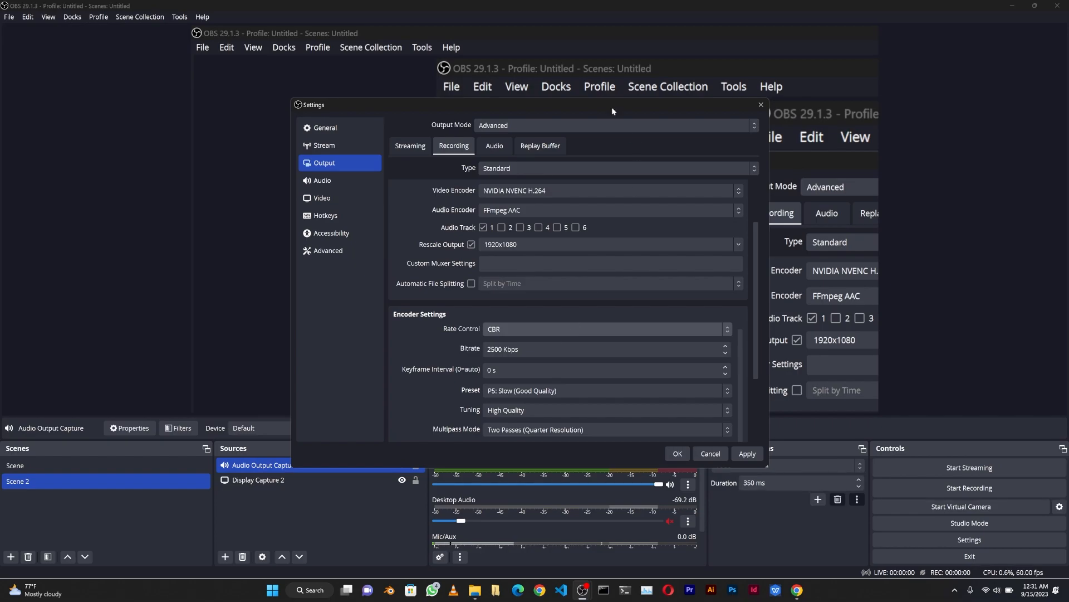
Set the Track 3 audio bitrate to 96 in the Output settings and view the replay buffer options
click(506, 152)
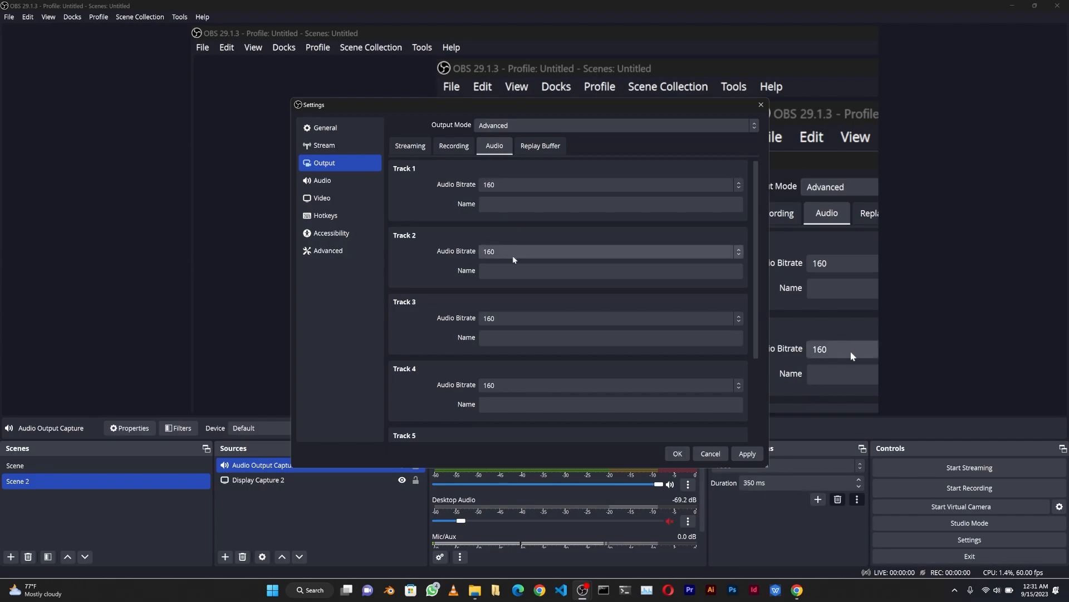
scroll(509, 284, down, 1)
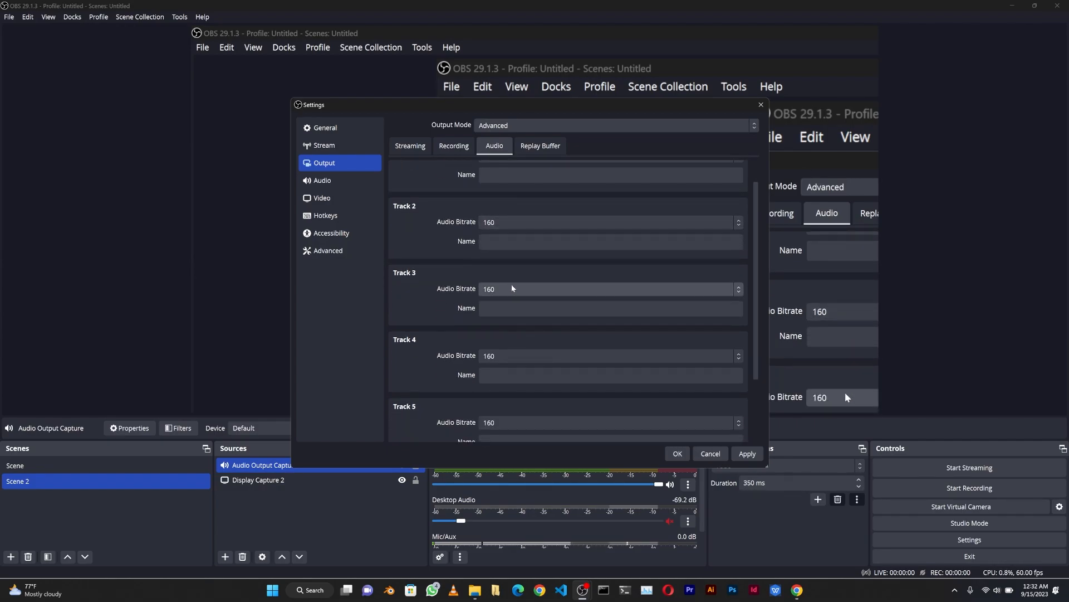
scroll(515, 287, up, 1)
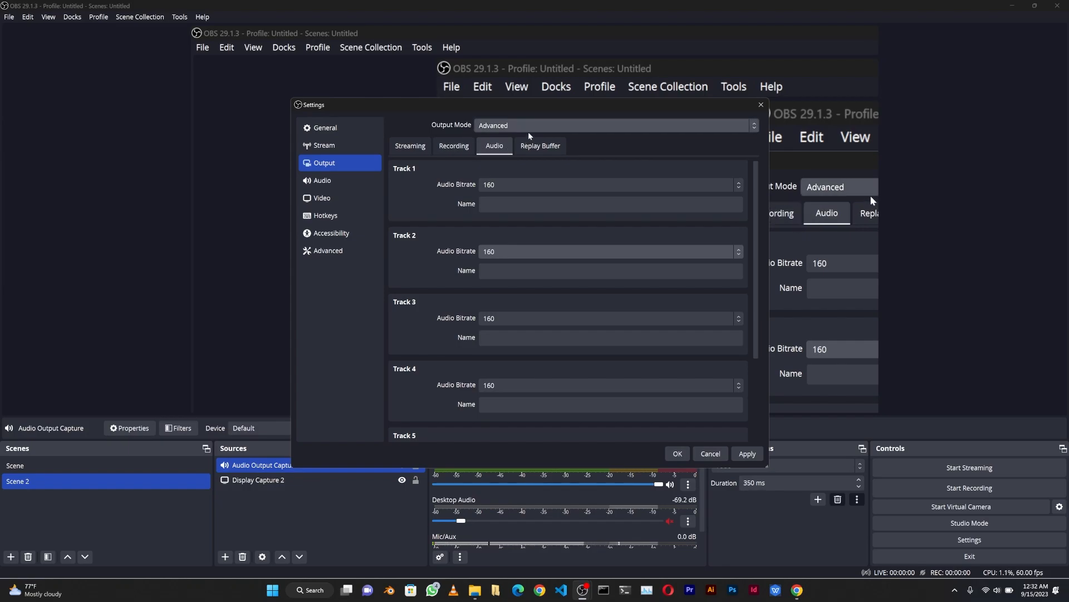
click(557, 318)
click(567, 339)
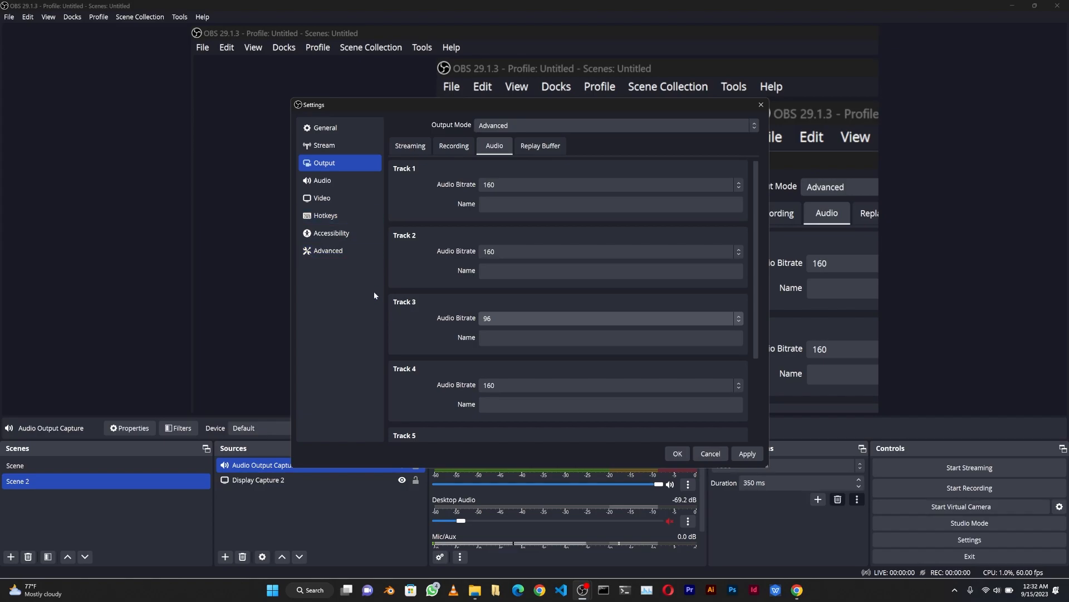
click(534, 149)
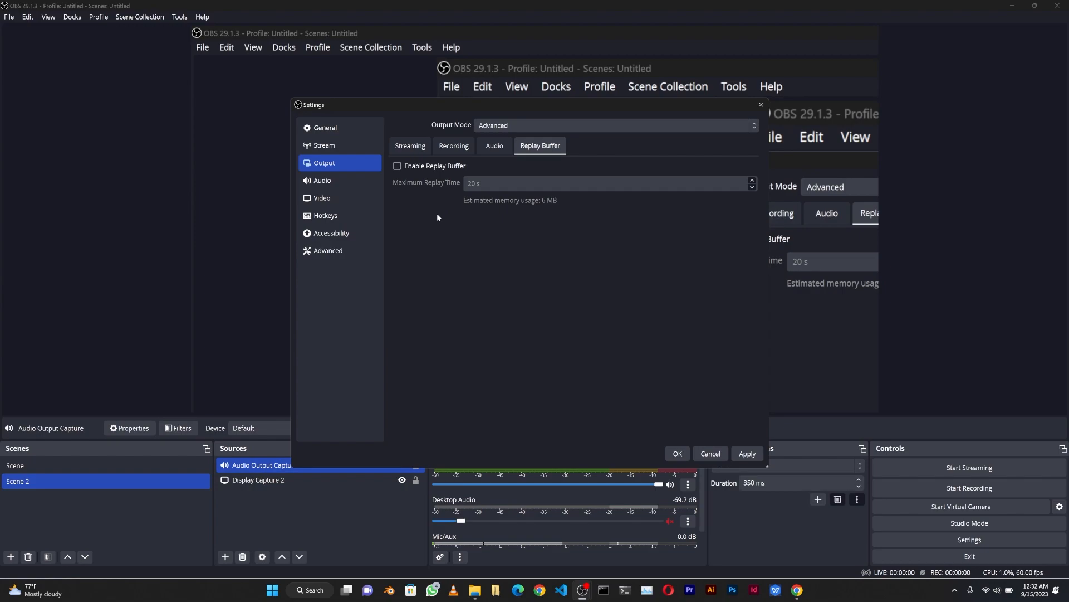
Examine the Audio settings, from the sample rate choices, channels and global devices to meters, monitoring device and push-to-mute and push-to-talk hotkeys
click(306, 187)
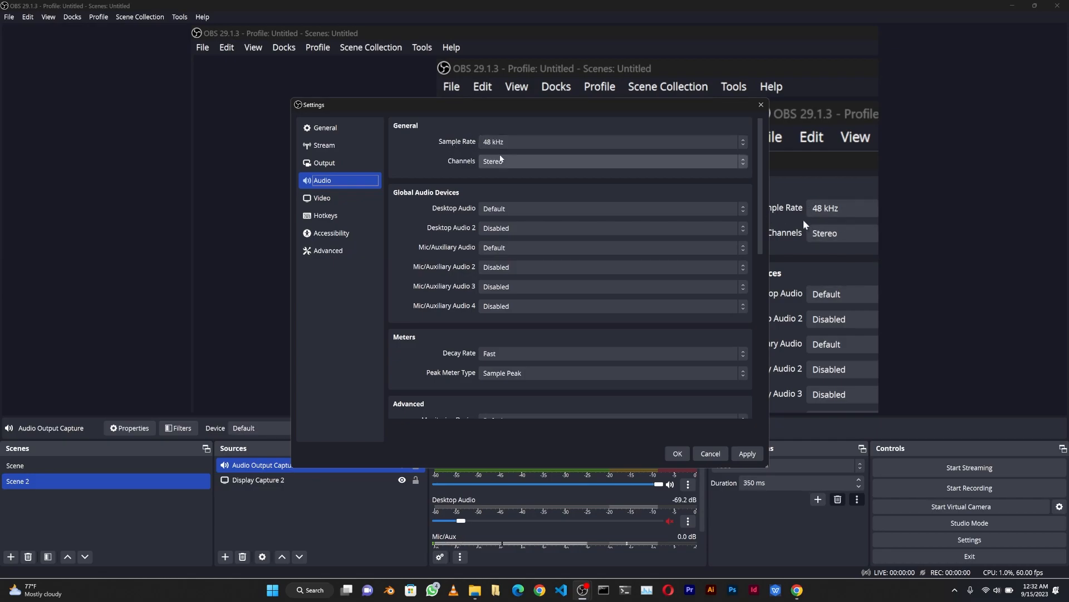
click(557, 146)
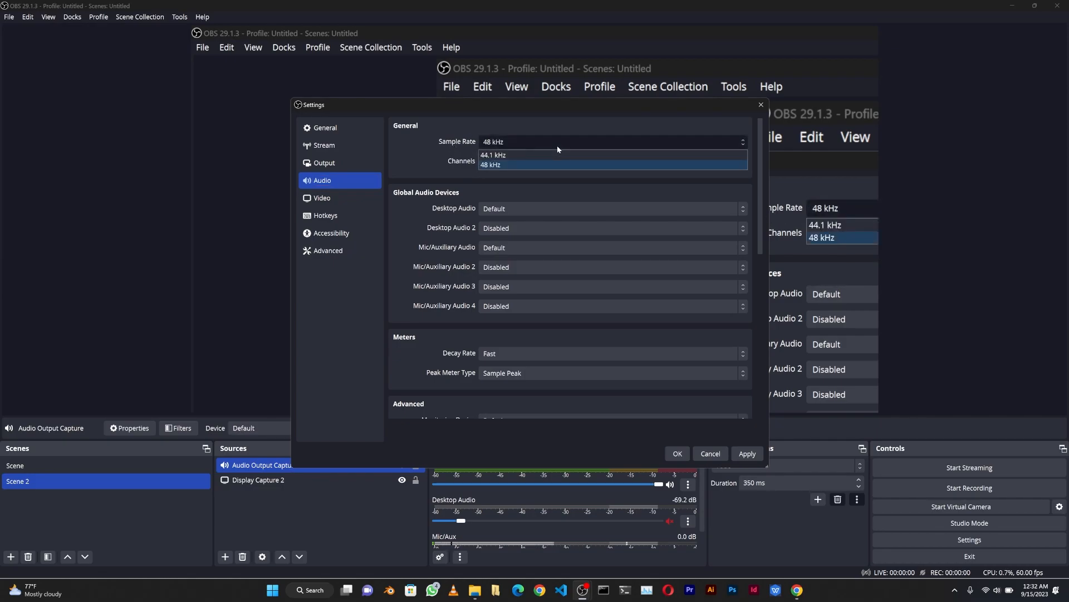
click(507, 164)
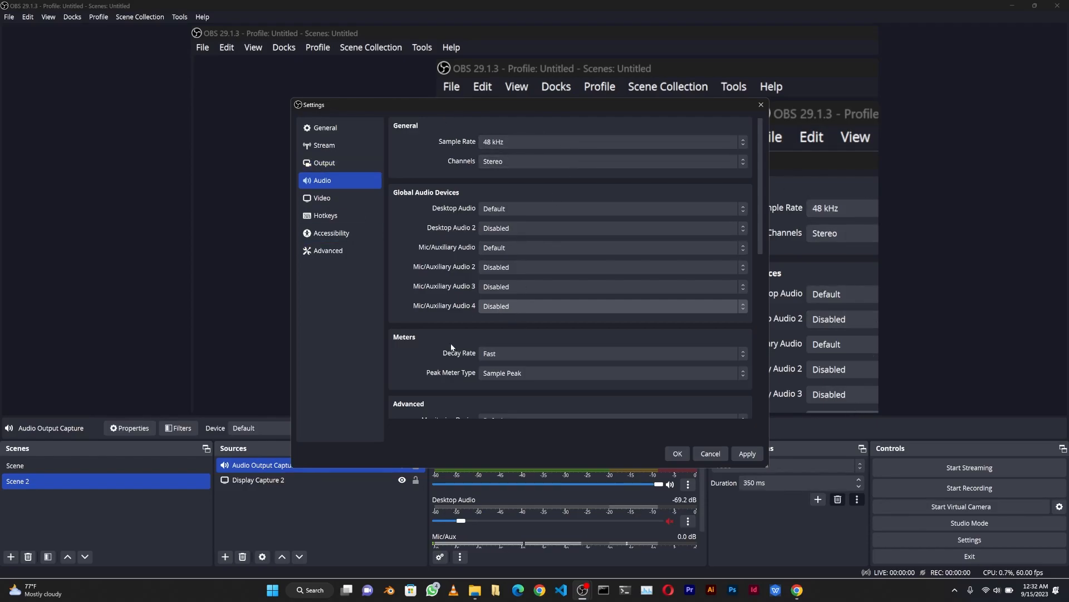
scroll(453, 345, down, 2)
scroll(453, 345, down, 3)
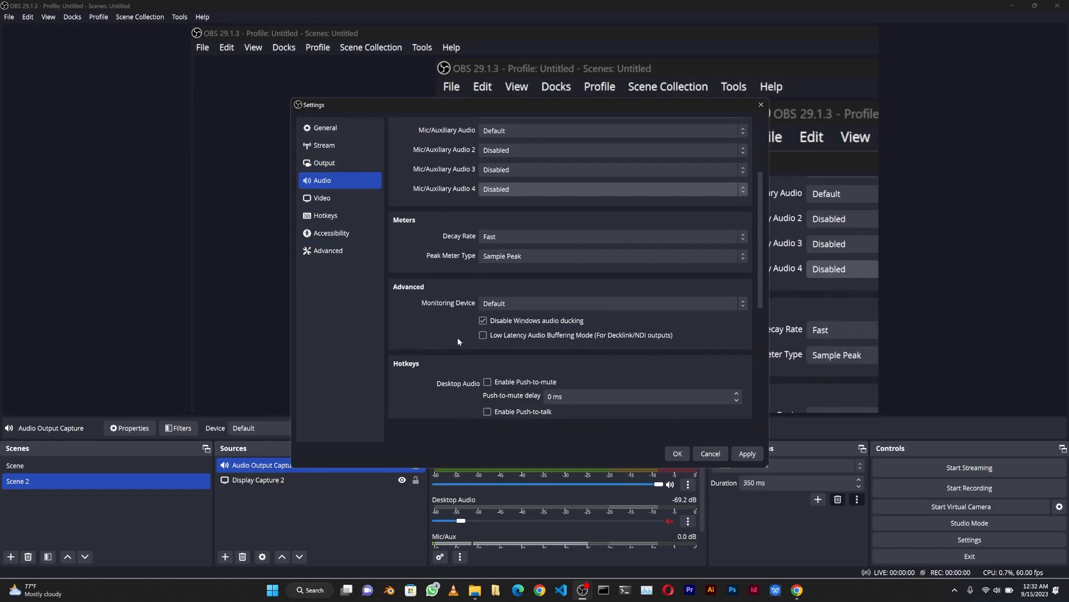
scroll(459, 336, down, 2)
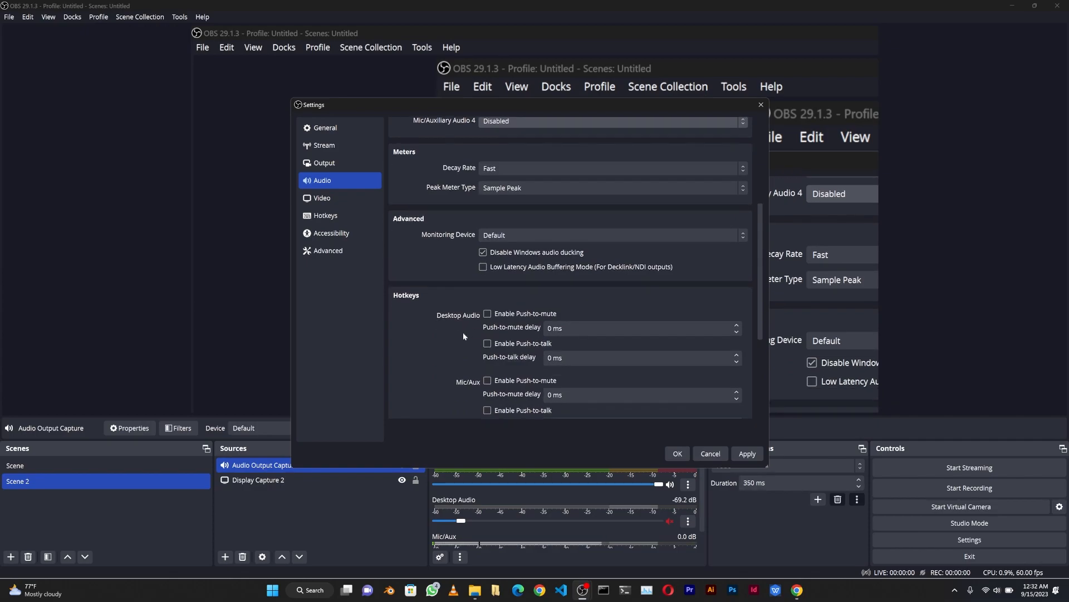
scroll(466, 334, down, 1)
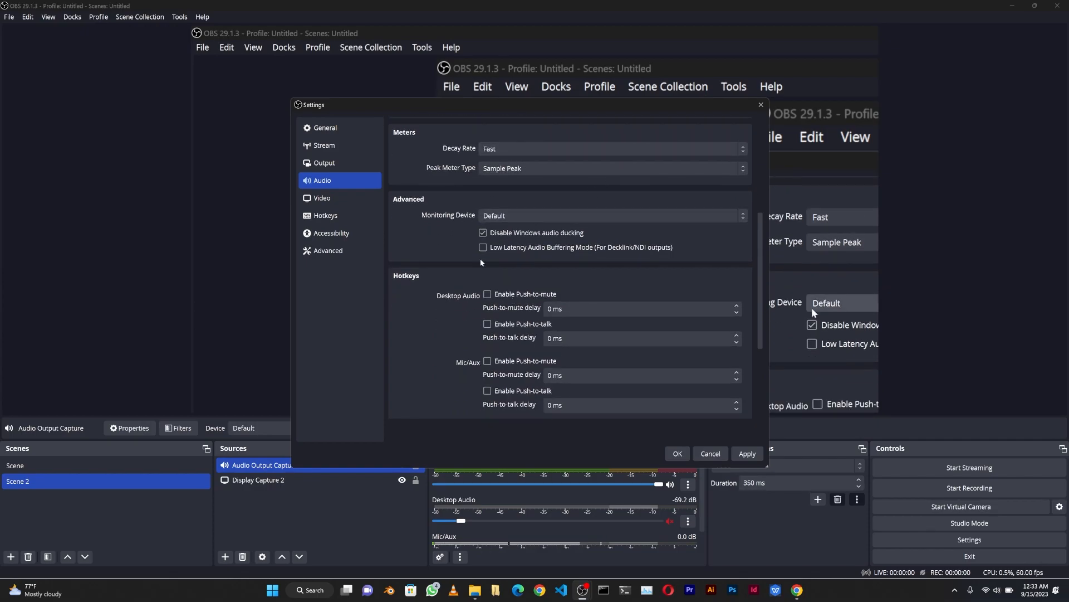
scroll(484, 290, down, 5)
scroll(494, 319, down, 1)
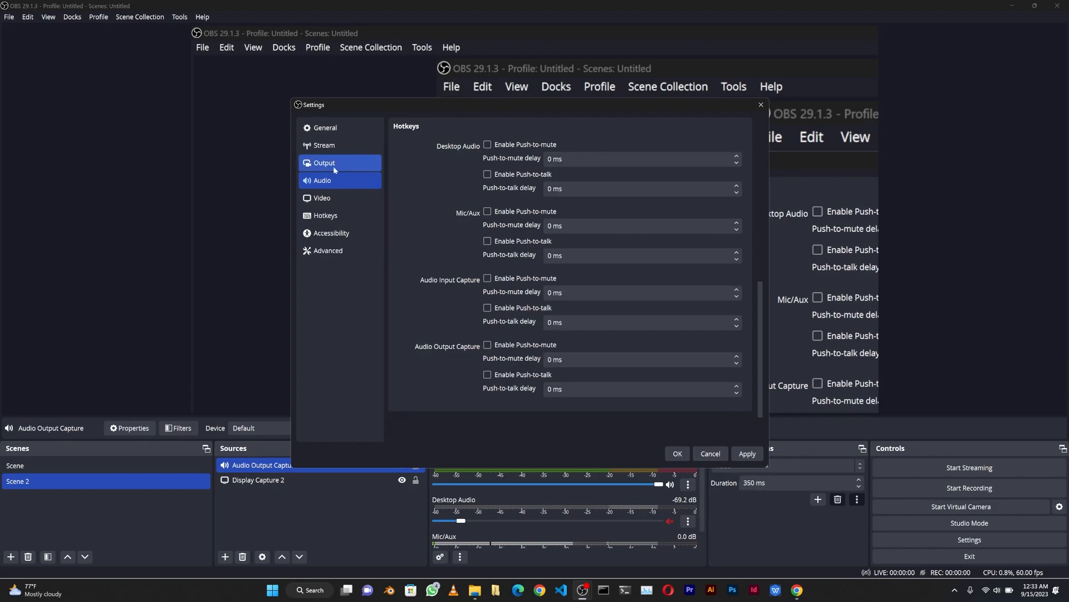
Review the Video resolution and FPS settings and the Hotkeys for recording, streaming, transitions and each scene
click(330, 204)
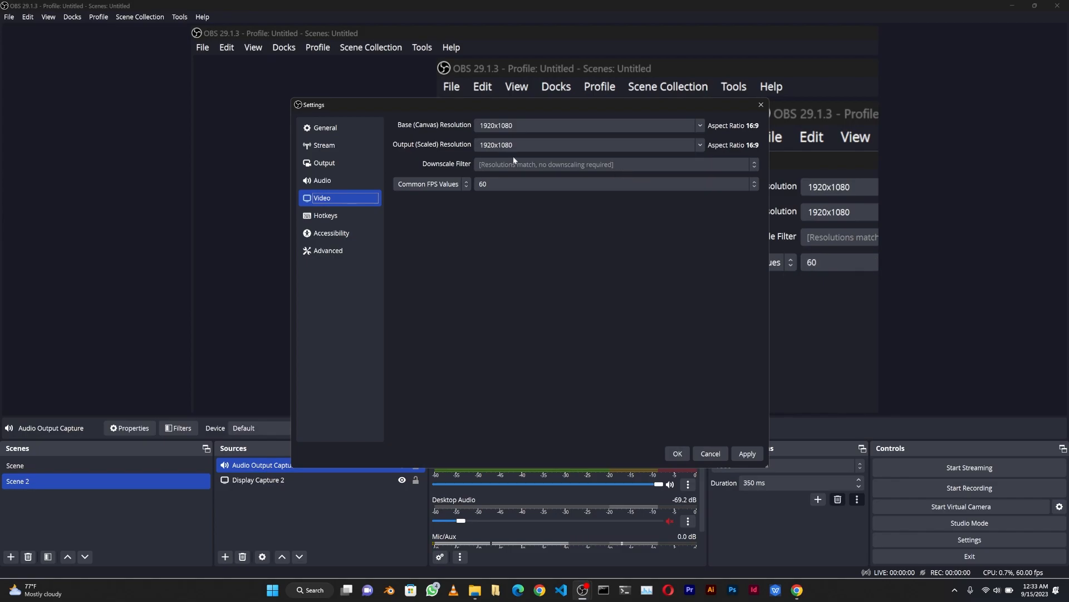
click(315, 218)
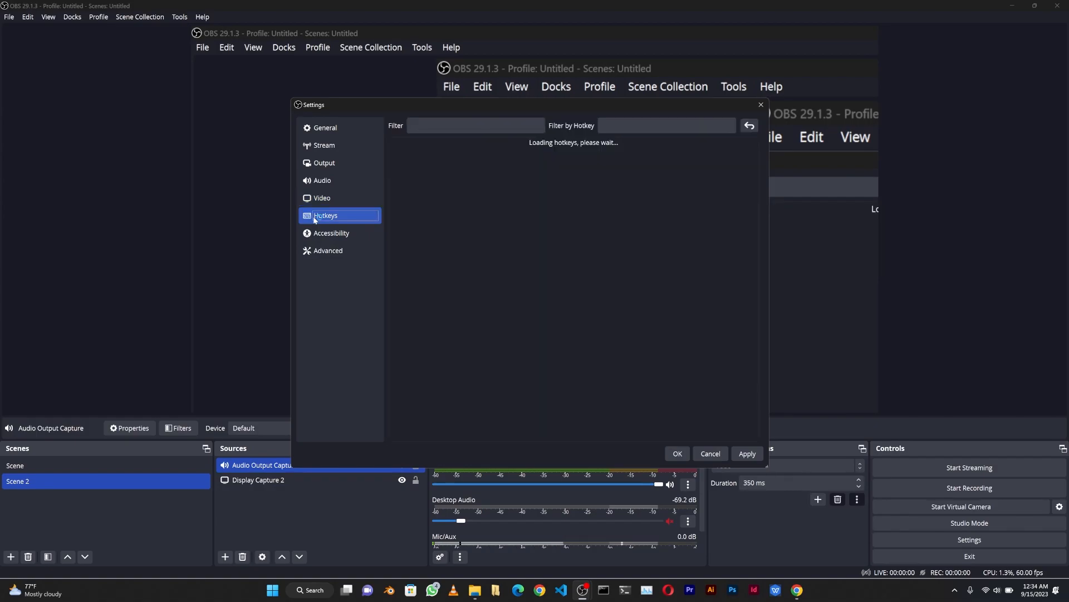
scroll(538, 196, down, 5)
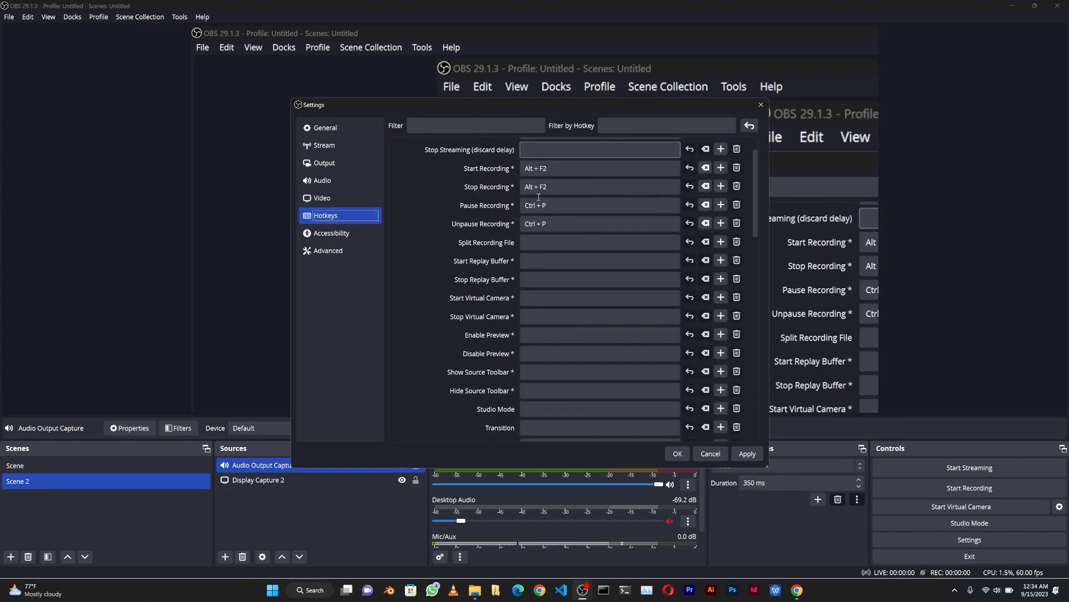
scroll(532, 212, down, 12)
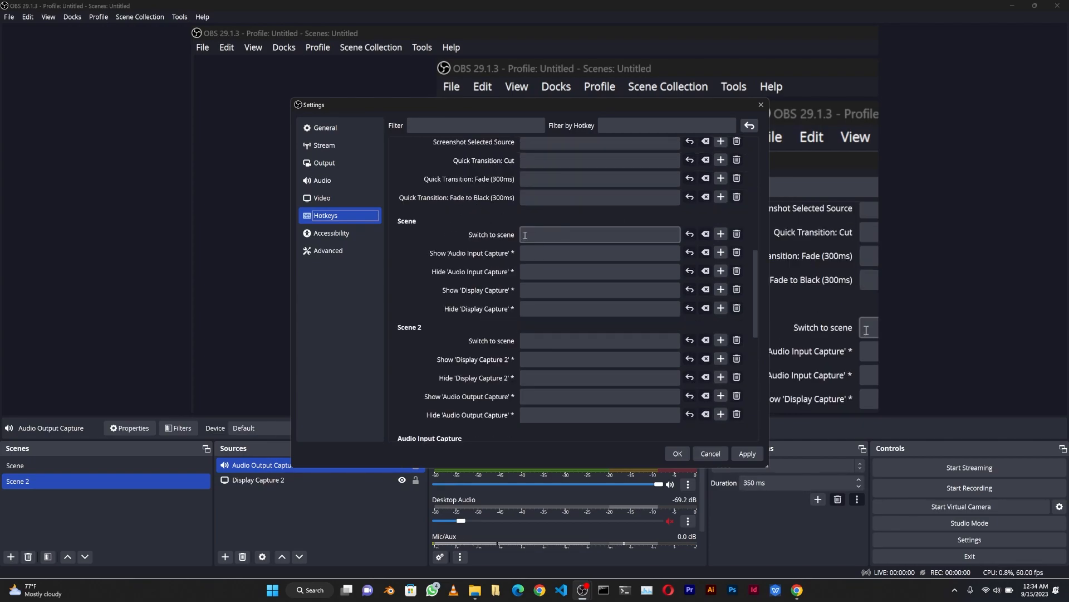
scroll(527, 218, down, 2)
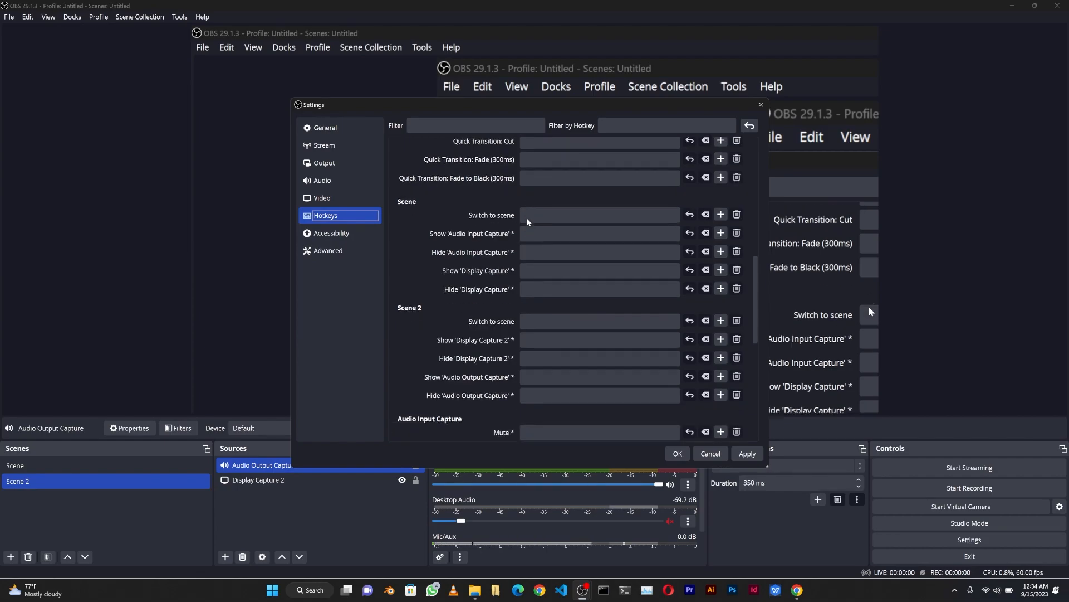
Review the Accessibility colors and the Advanced settings, including process priority choices, video color options, recording filename formatting, stream delay and automatic reconnect
click(350, 239)
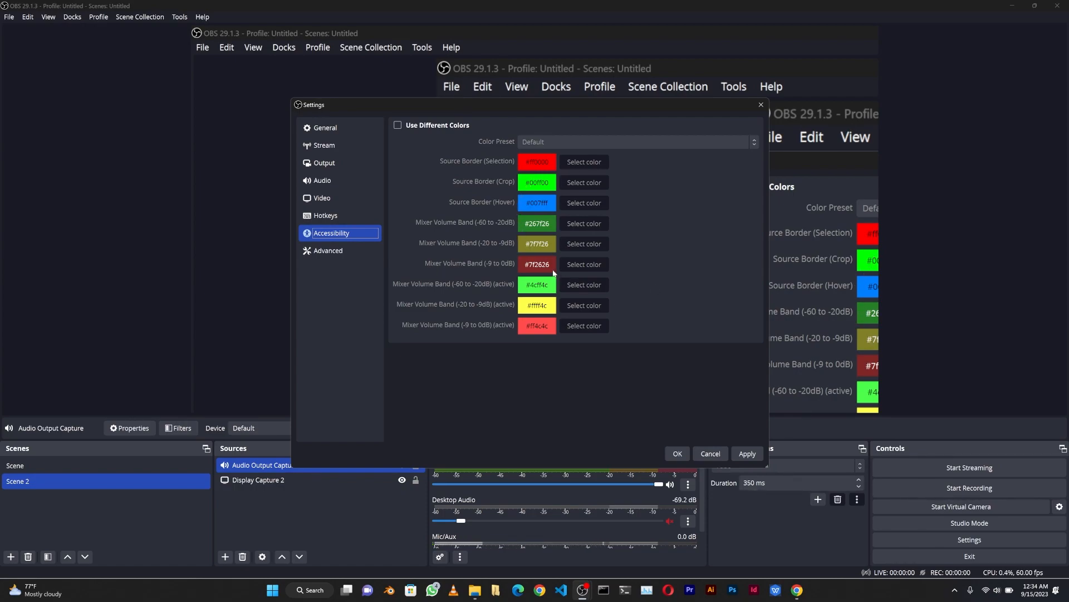
click(347, 251)
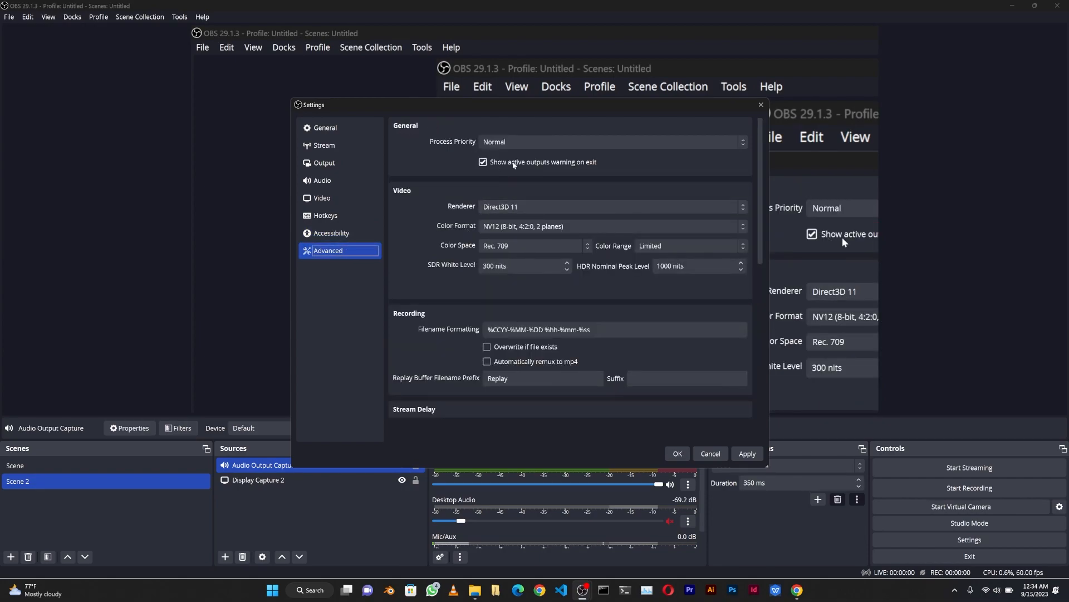
click(508, 142)
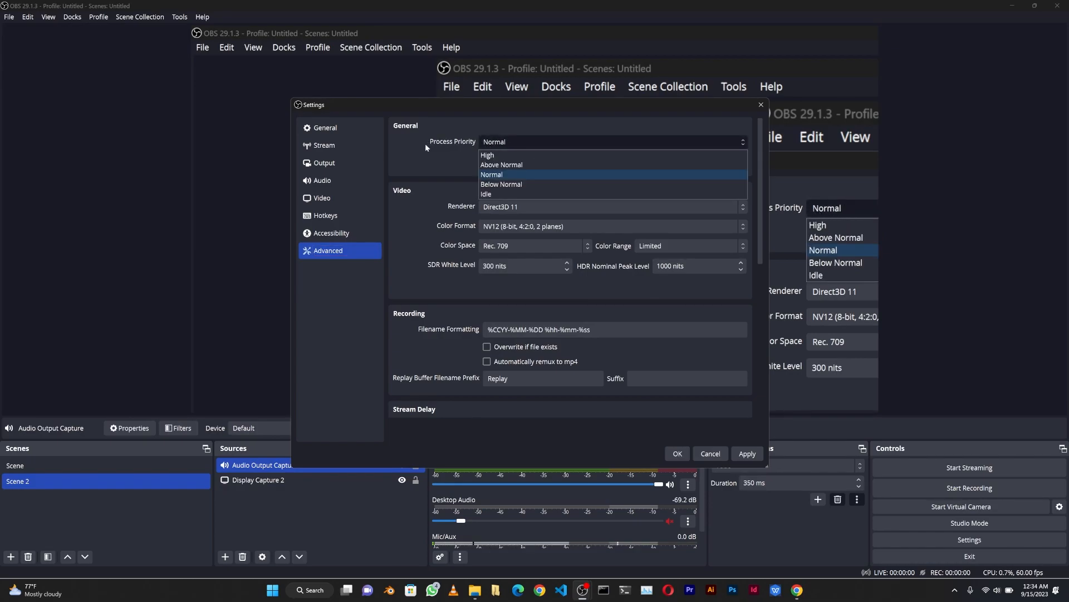
click(457, 148)
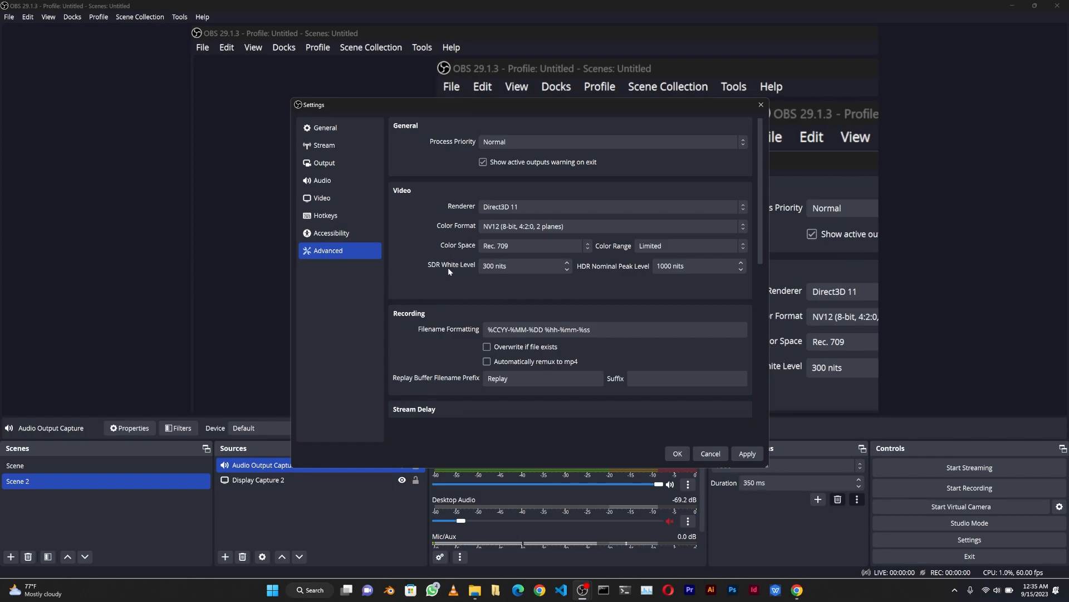
scroll(519, 276, down, 2)
scroll(520, 276, down, 6)
click(517, 283)
scroll(657, 243, up, 5)
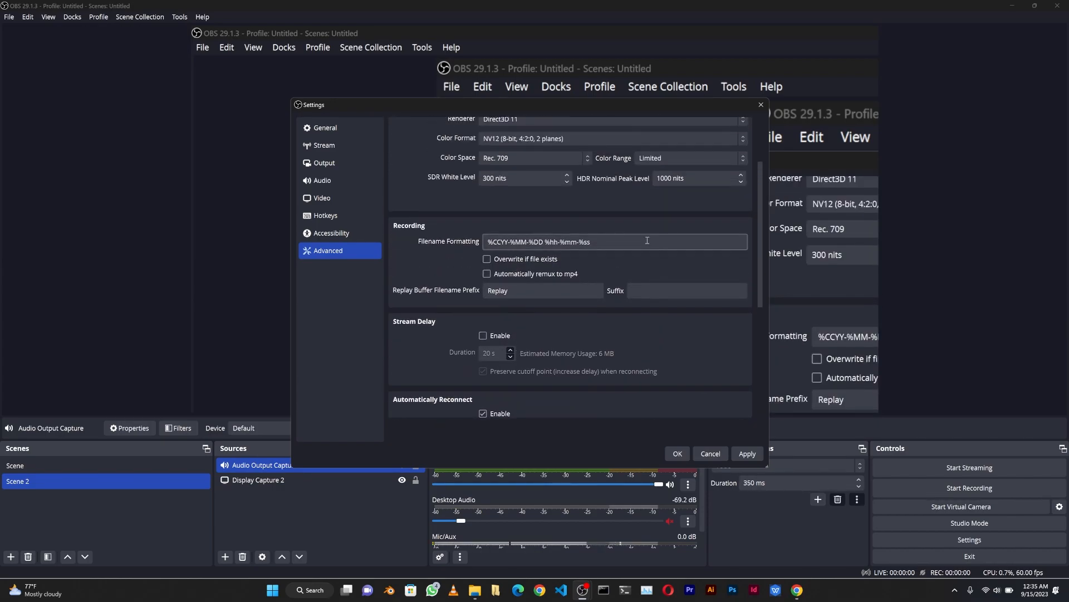
scroll(641, 241, up, 2)
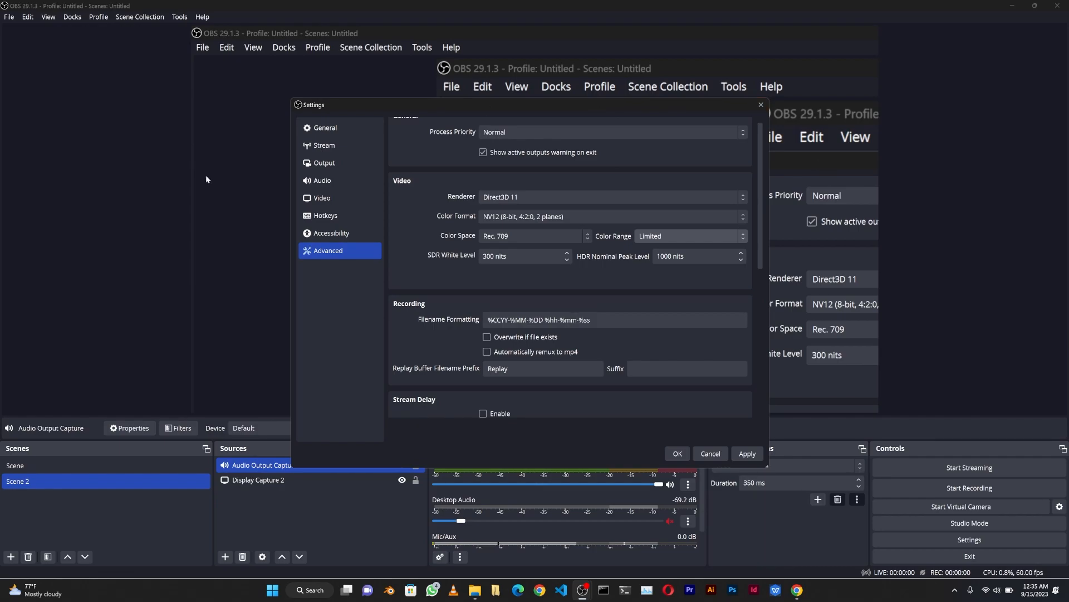
Return to the General settings to look over the output and update options, and close the settings
key(Home)
scroll(631, 319, up, 5)
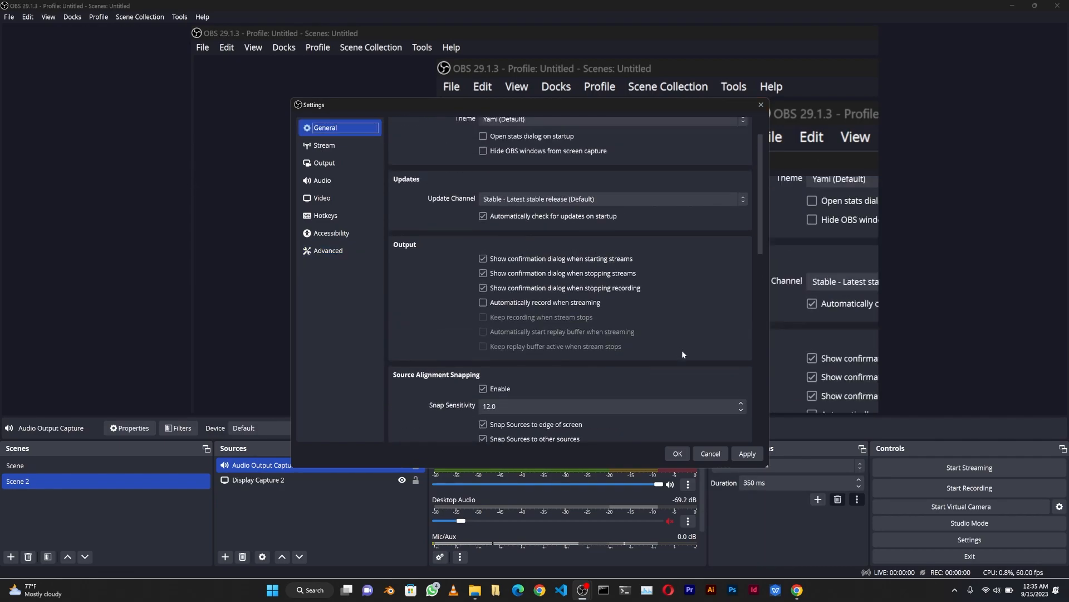
key(Escape)
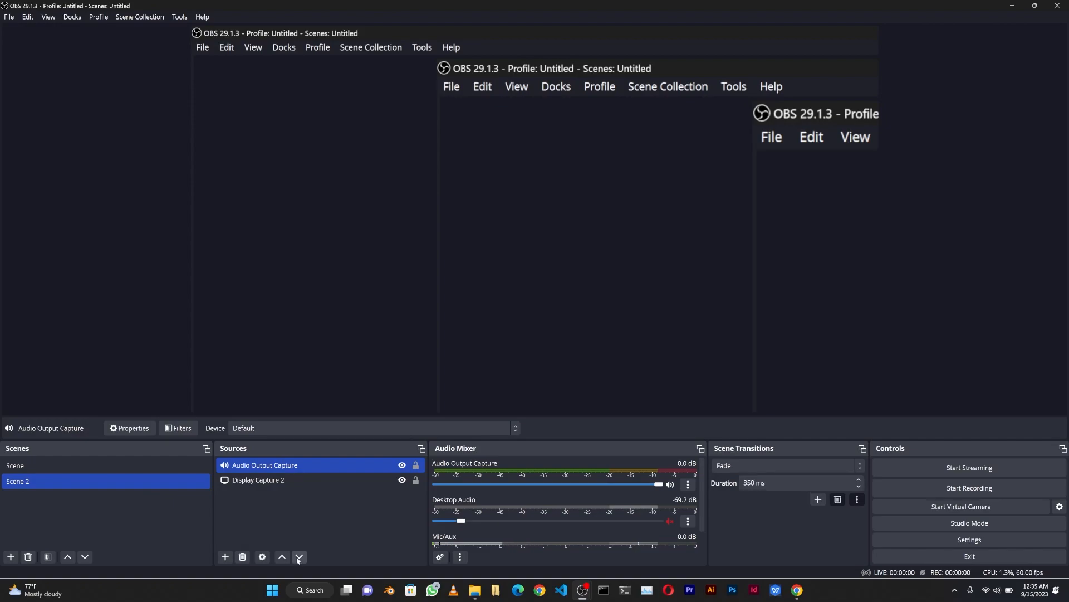
Switch to the first scene, highlight its Display Capture and Audio Input Capture sources, and view the source types available to add
click(75, 468)
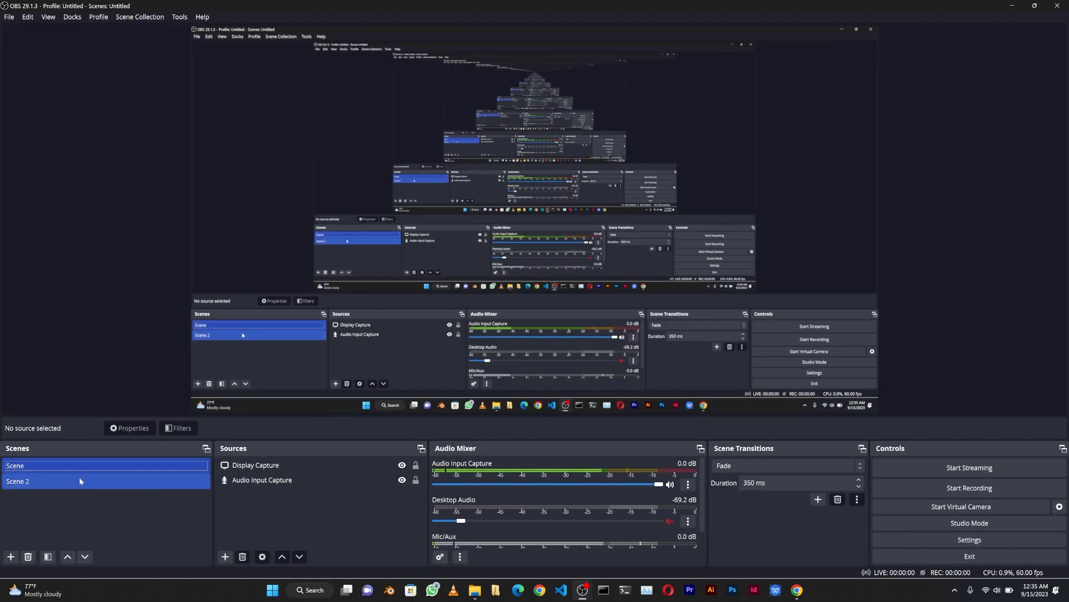
click(273, 485)
click(312, 467)
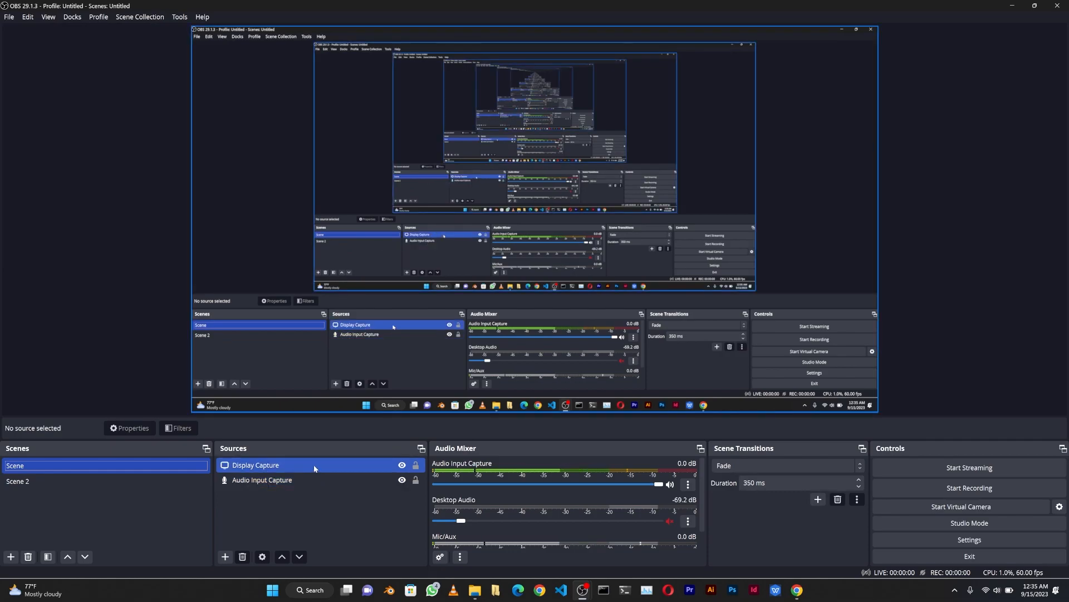
click(319, 503)
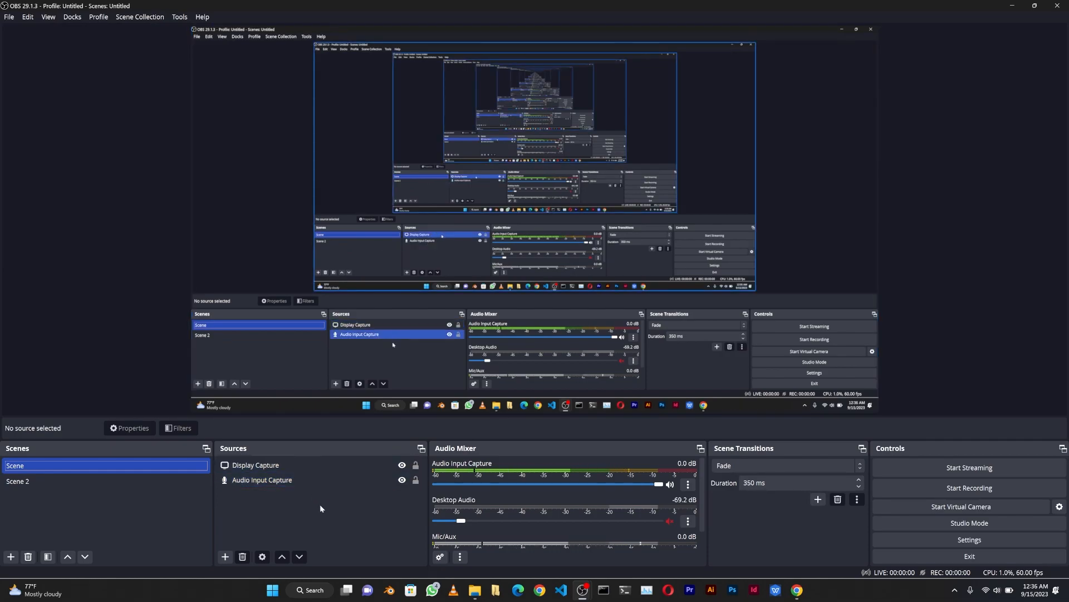
click(223, 556)
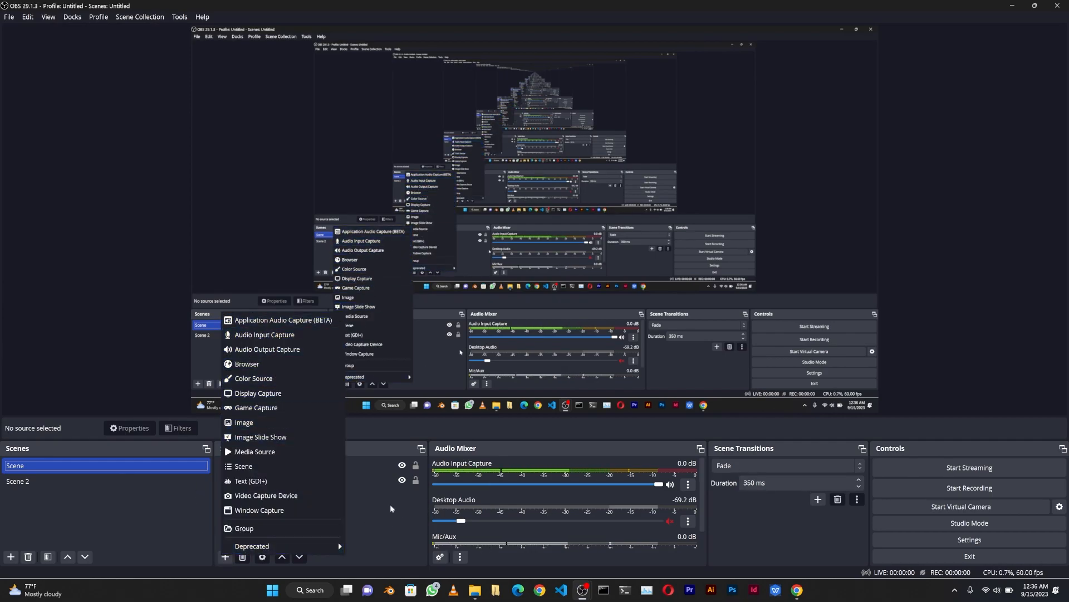
click(371, 506)
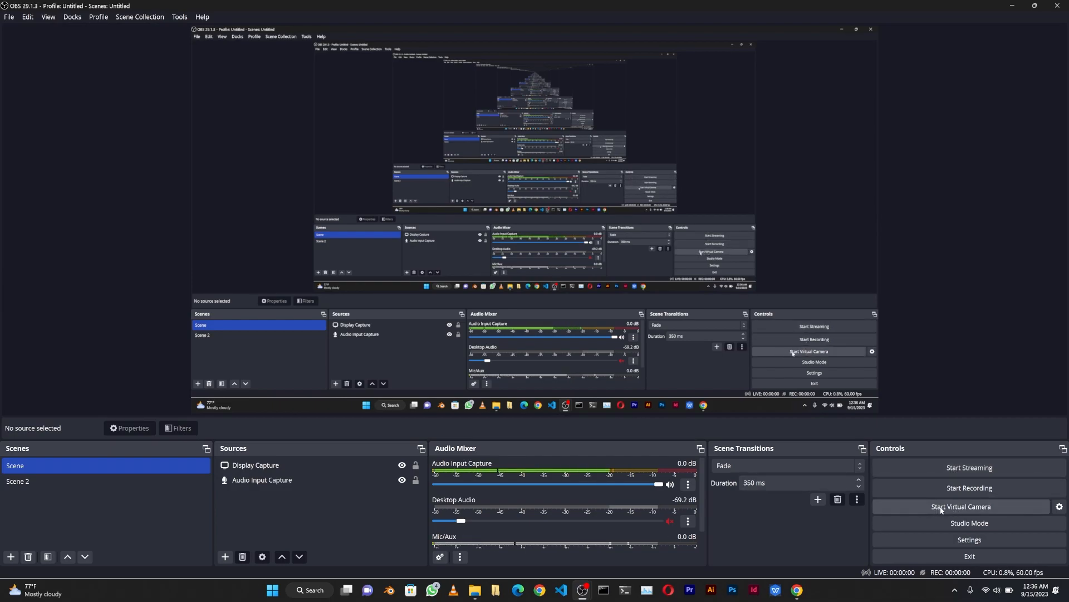
Start the virtual camera with the first scene active
click(1017, 508)
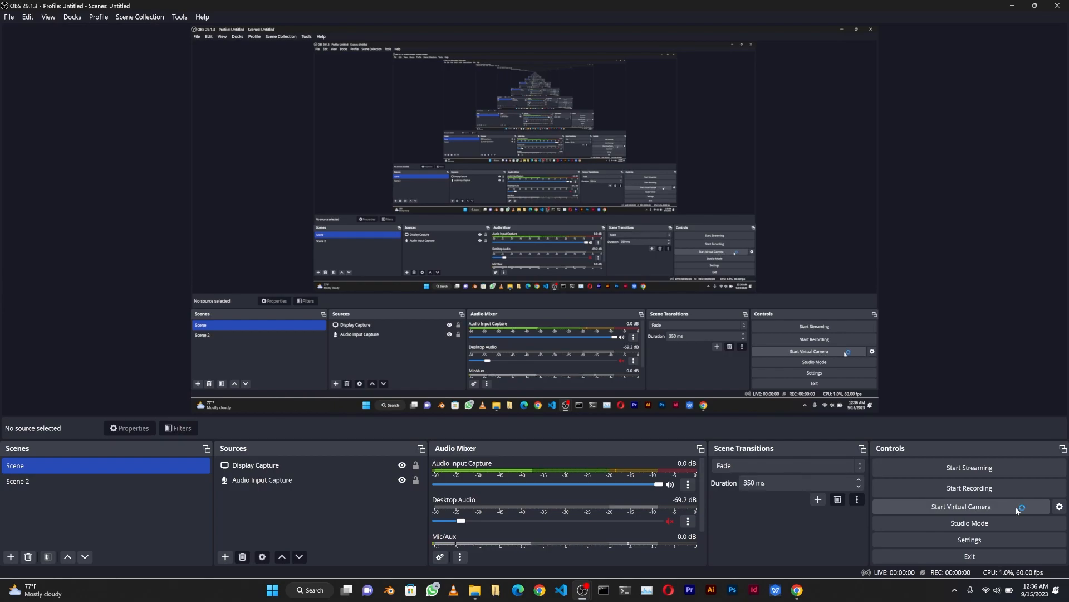